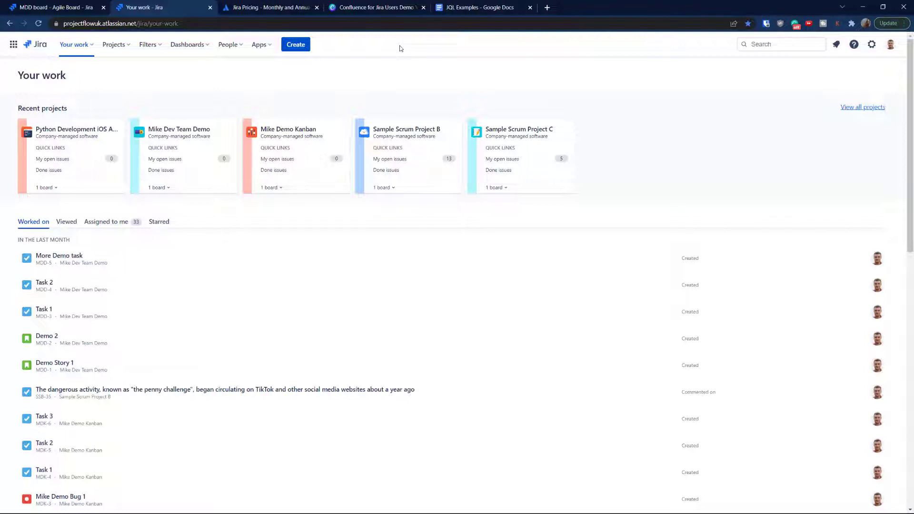
Step: Open the Jira search panel to see recently viewed issues, boards, projects and filters
click(772, 47)
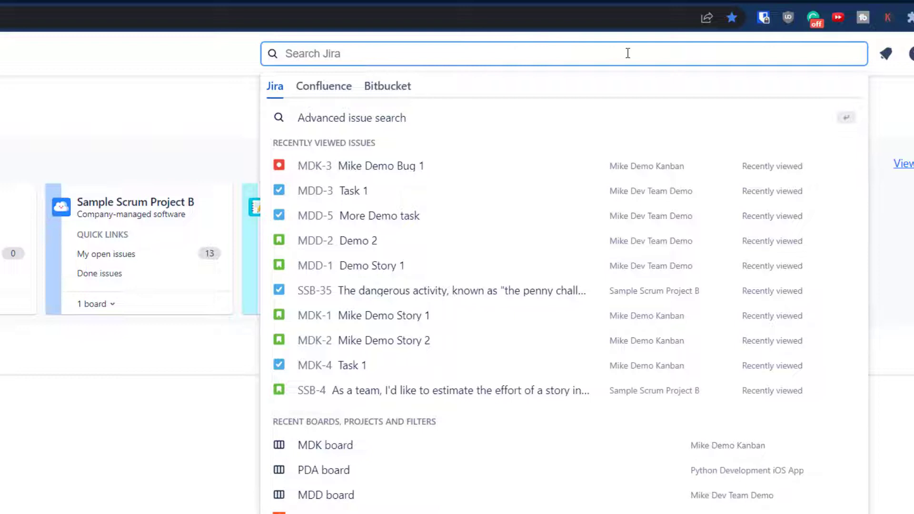
Step: Search Jira for 'demo', compare the Confluence results, then return to the 41 matching Jira issues
click(120, 86)
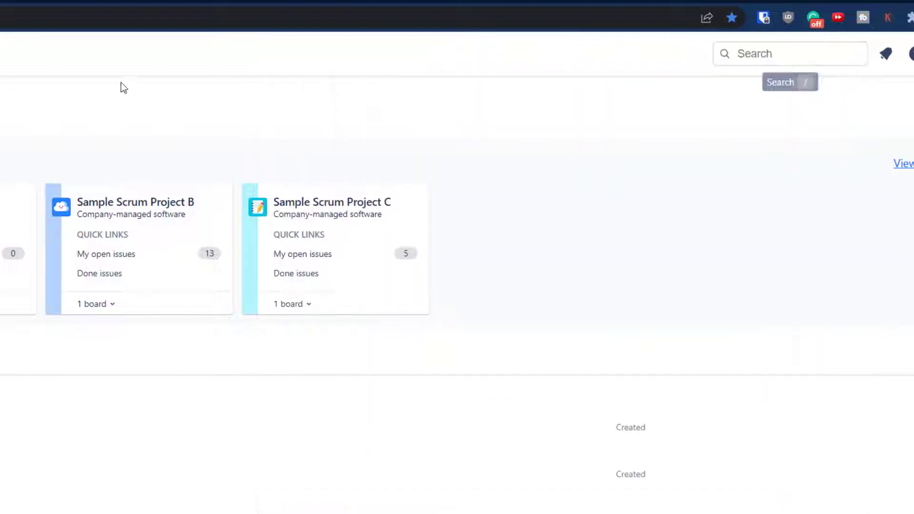
click(805, 59)
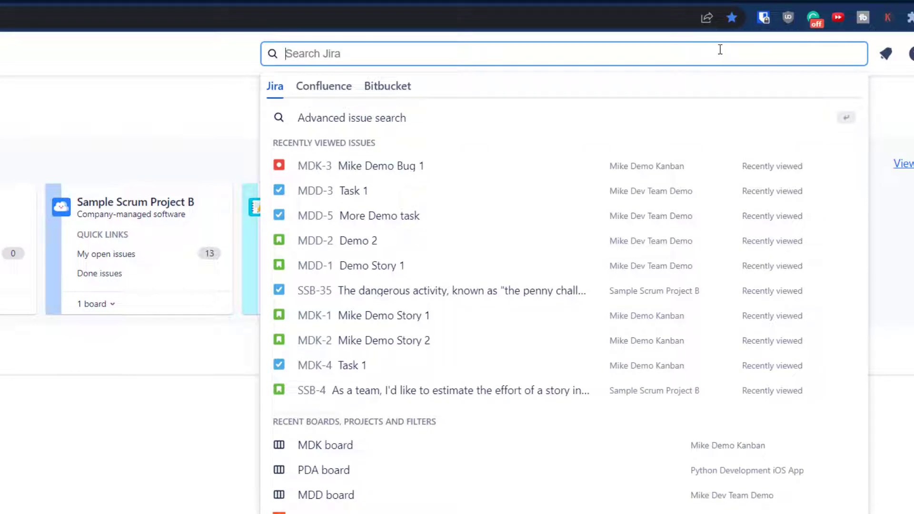
text(demo)
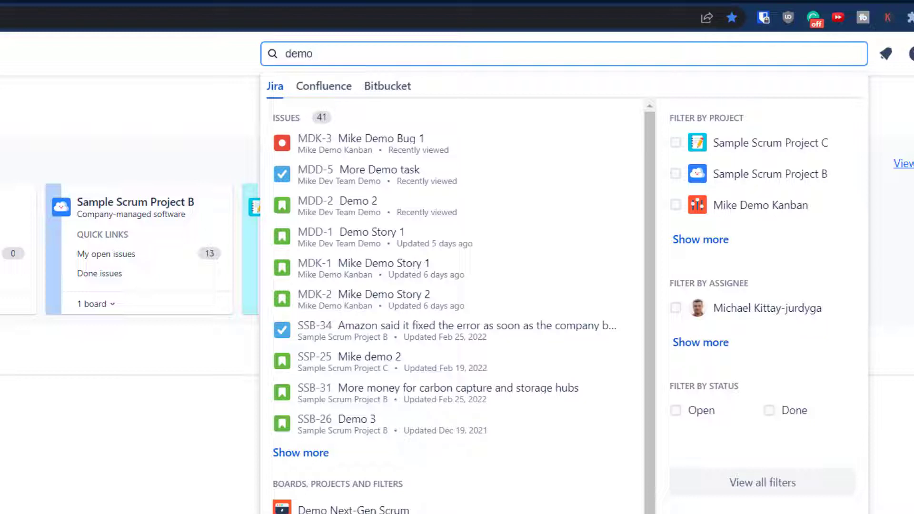
click(324, 93)
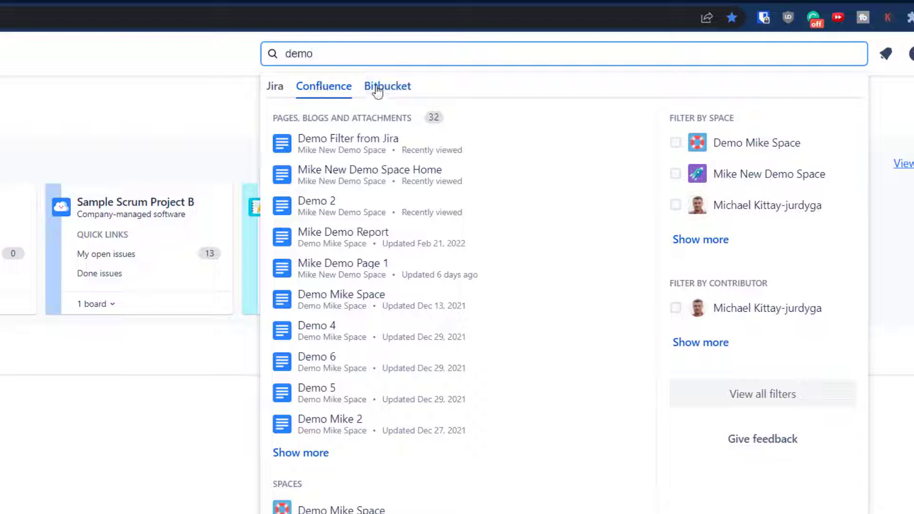
click(276, 87)
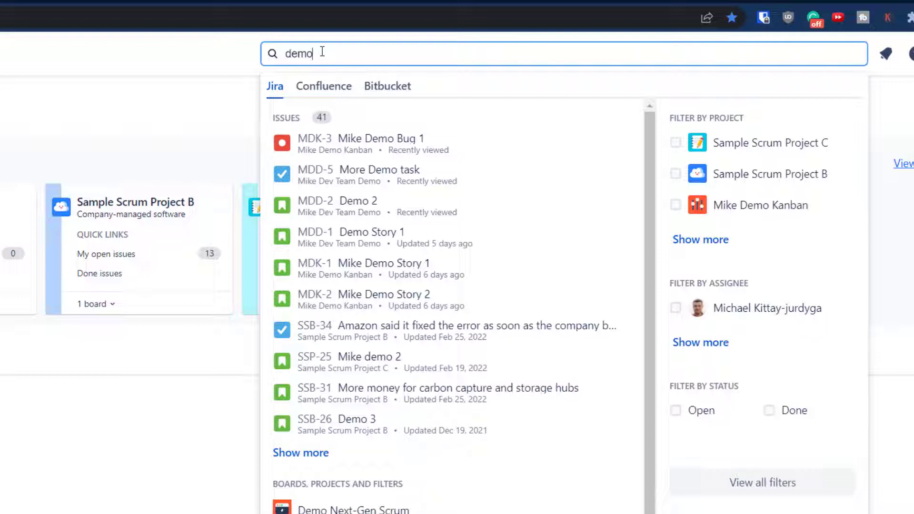
Step: Replace the query with MDD-3 to find Task 1, then clear it back to recent items
key(BackSpace)
key(BackSpace)
key(BackSpace)
key(BackSpace)
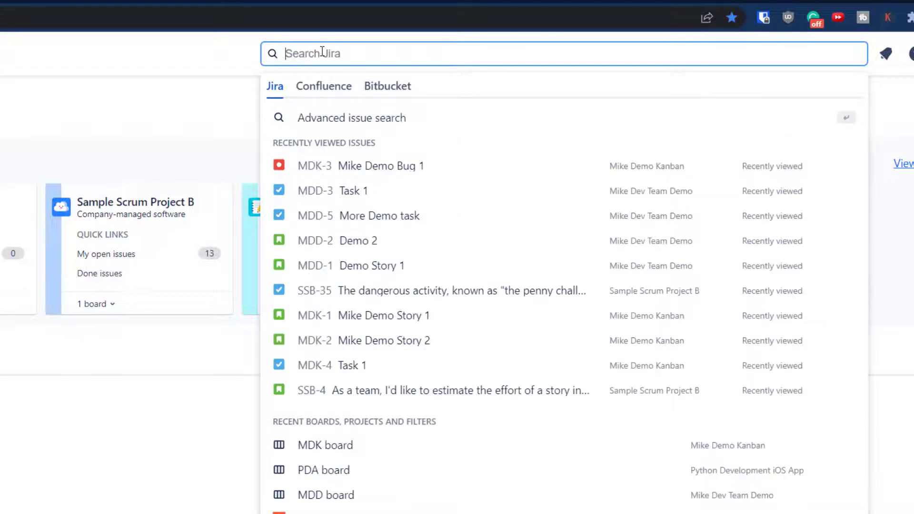
text(MDD)
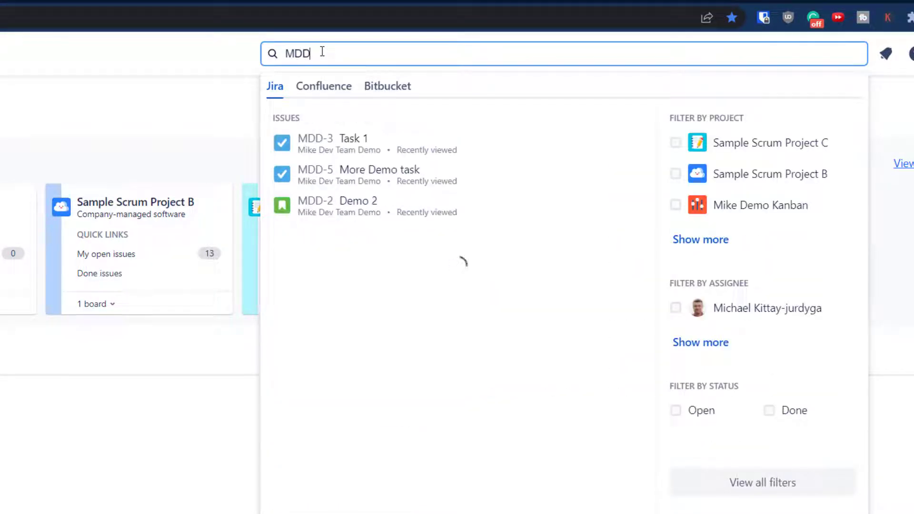
text(-3)
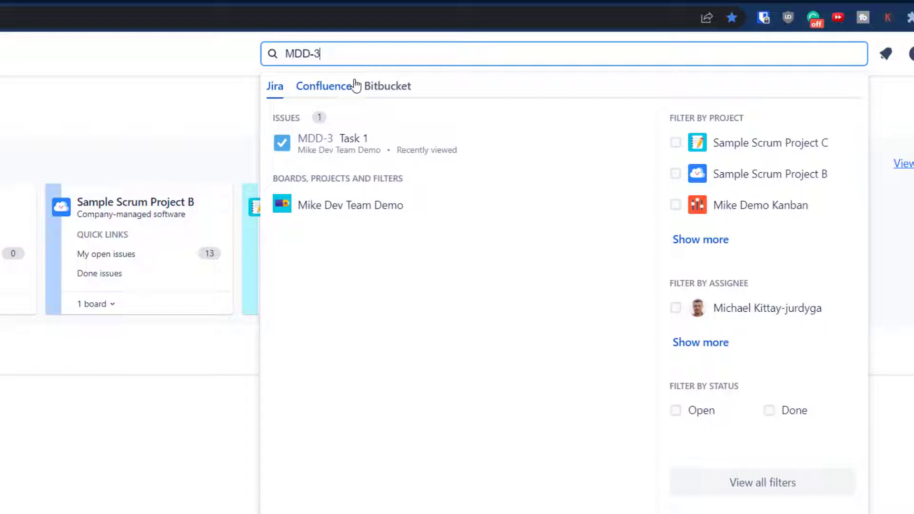
key(BackSpace)
key(BackSpace)
key(BackSpace)
key(BackSpace)
key(BackSpace)
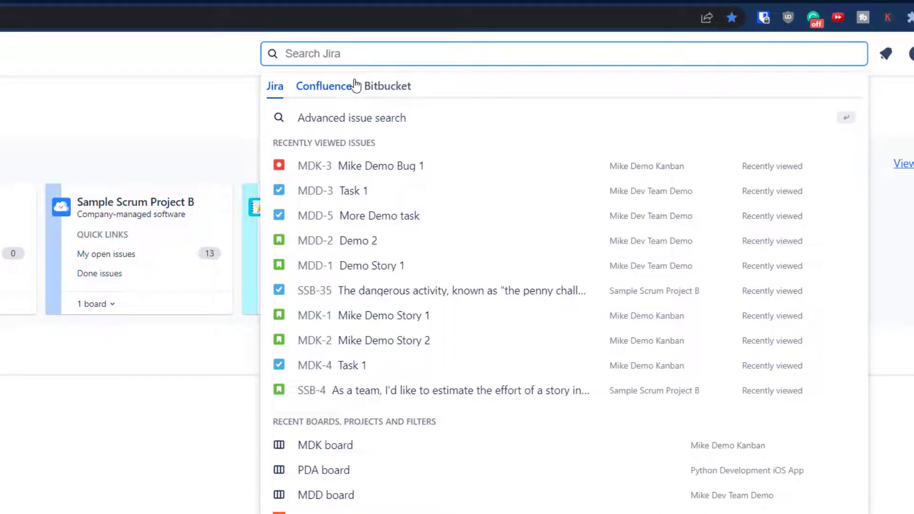
Step: Search for 'Demo + MIke', then dismiss the results to reveal the Your work page
text(Demo + MI)
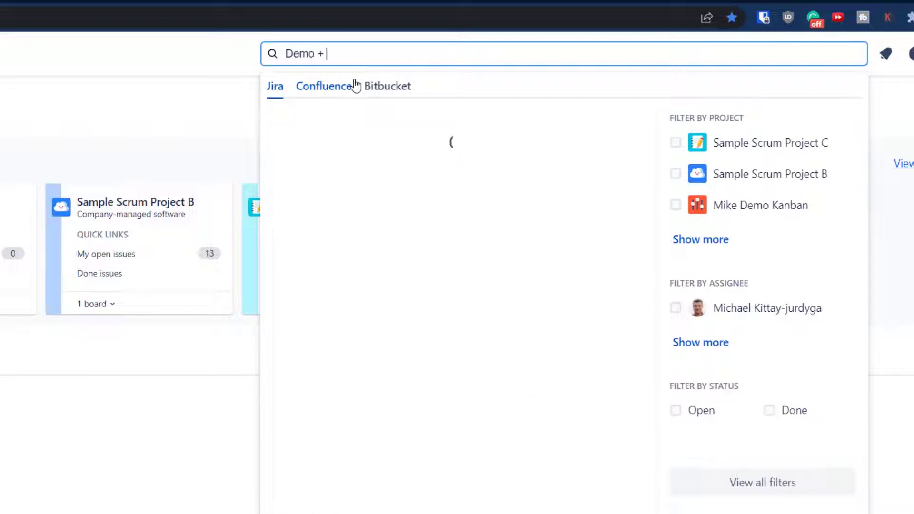
text(ke)
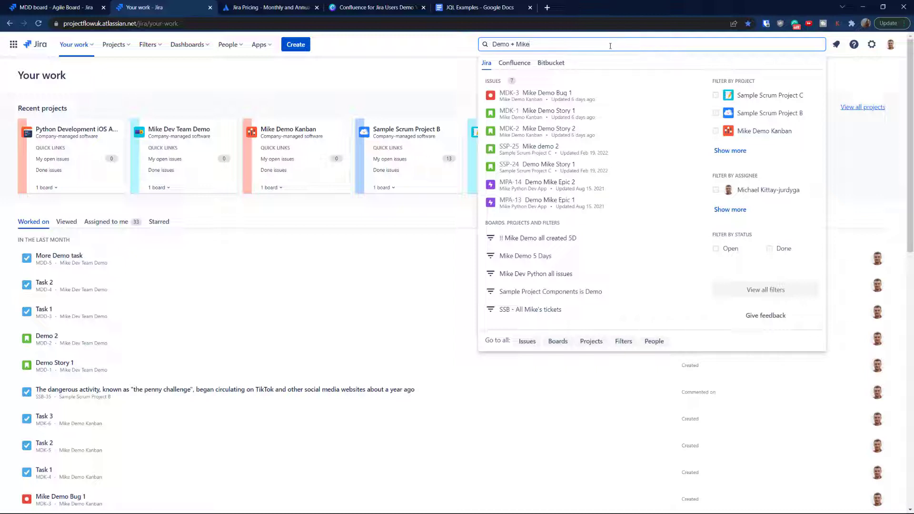
click(443, 69)
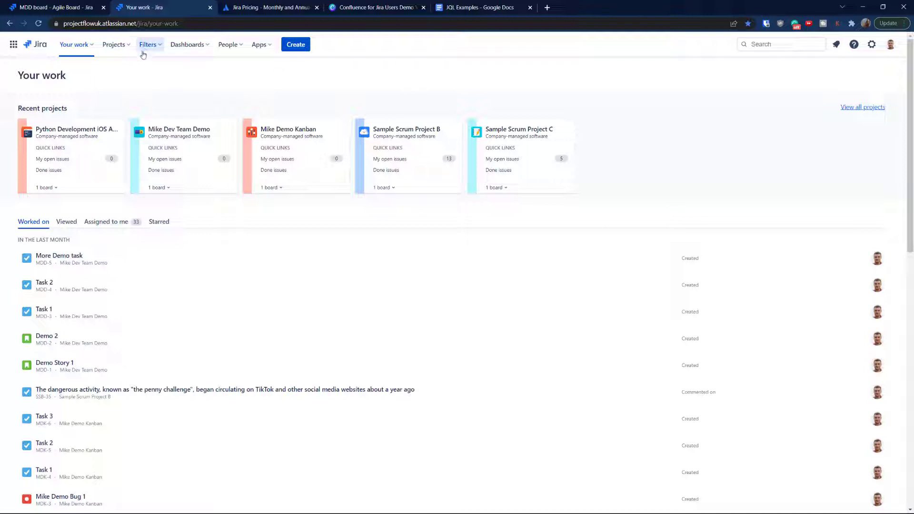
Step: Go to the Mike Demo Kanban (MDK) project's Kanban board via Projects
click(115, 45)
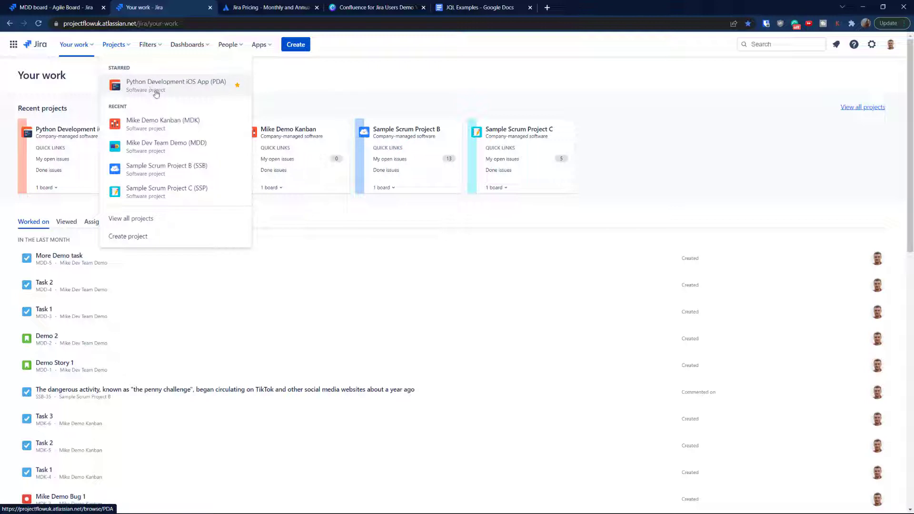
click(174, 131)
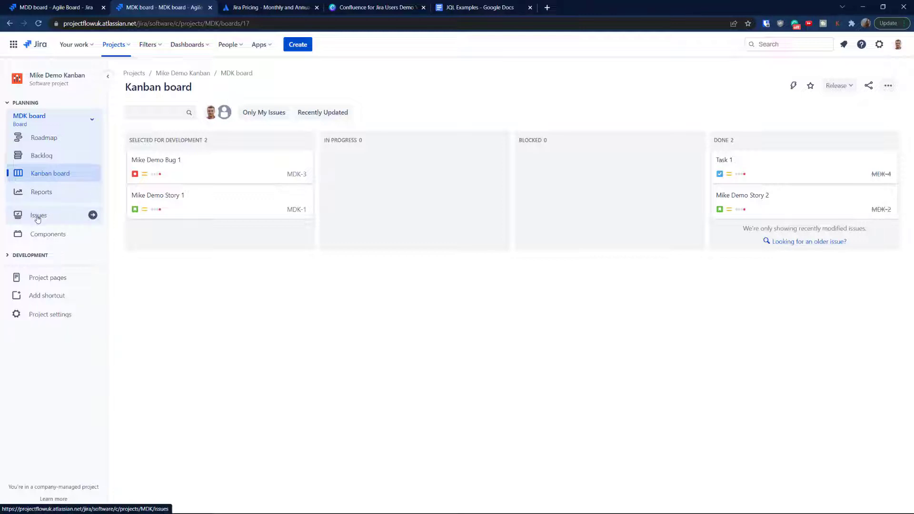
Step: List all six Mike Demo Kanban issues, MDK-1 to MDK-6, in table list view
click(37, 218)
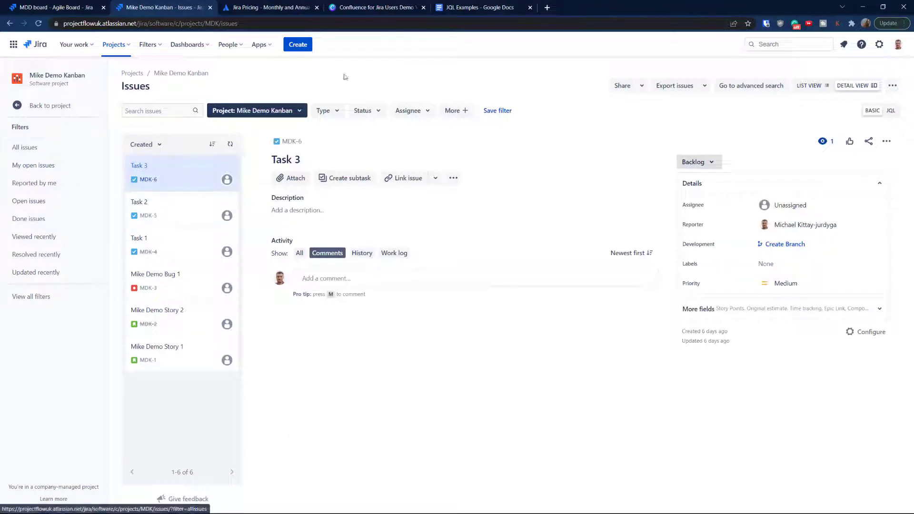
click(25, 152)
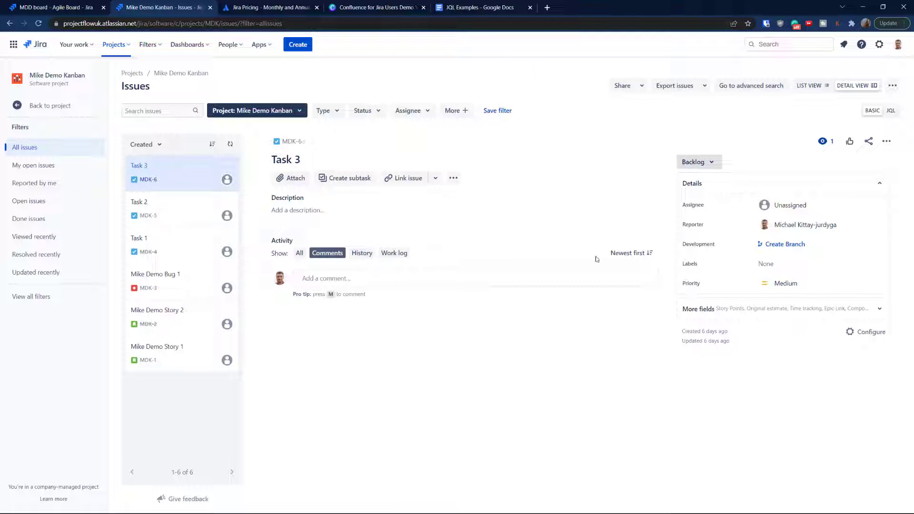
click(809, 86)
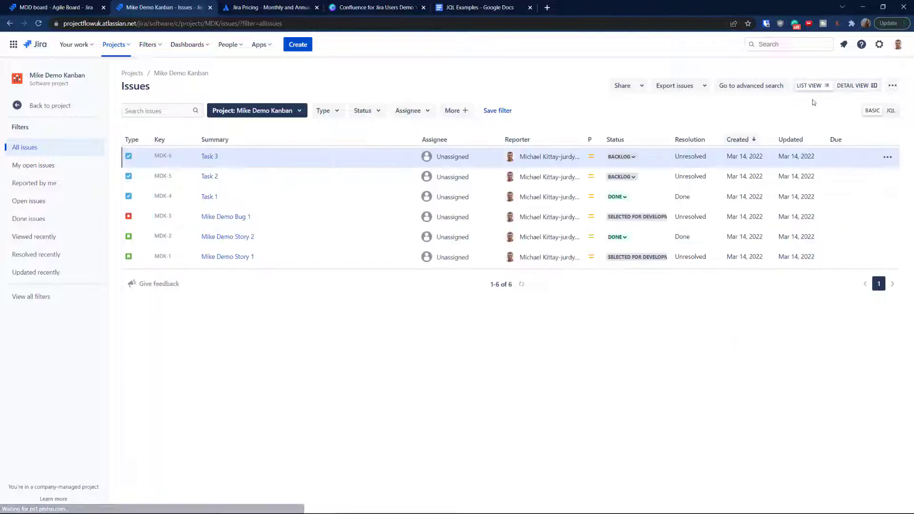
Step: Preview the project's issues in advanced search, then go back to the Issues page
click(754, 89)
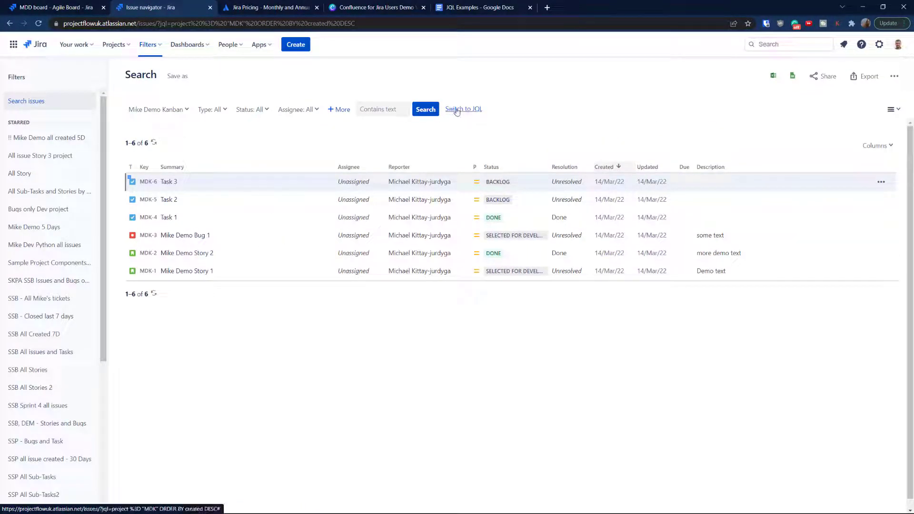
click(7, 24)
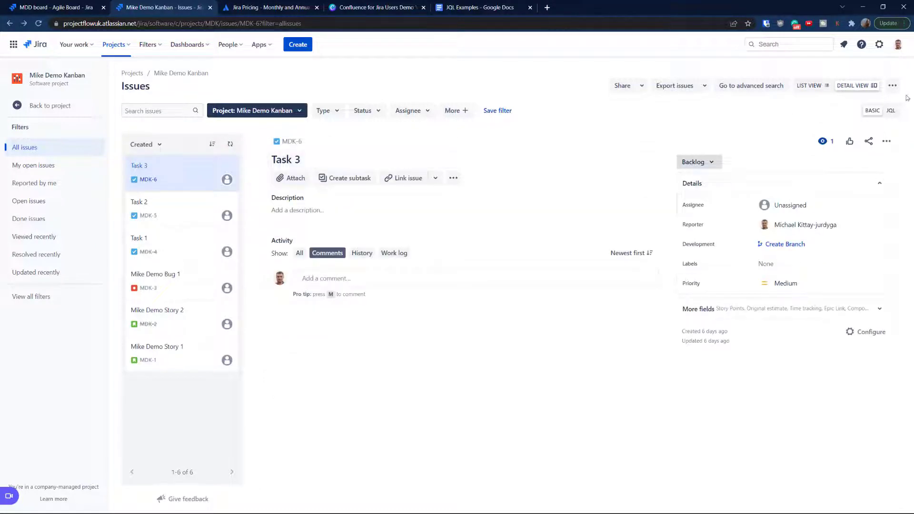
Step: View Task 2's details, then switch the six MDK issues back to the table list
click(150, 212)
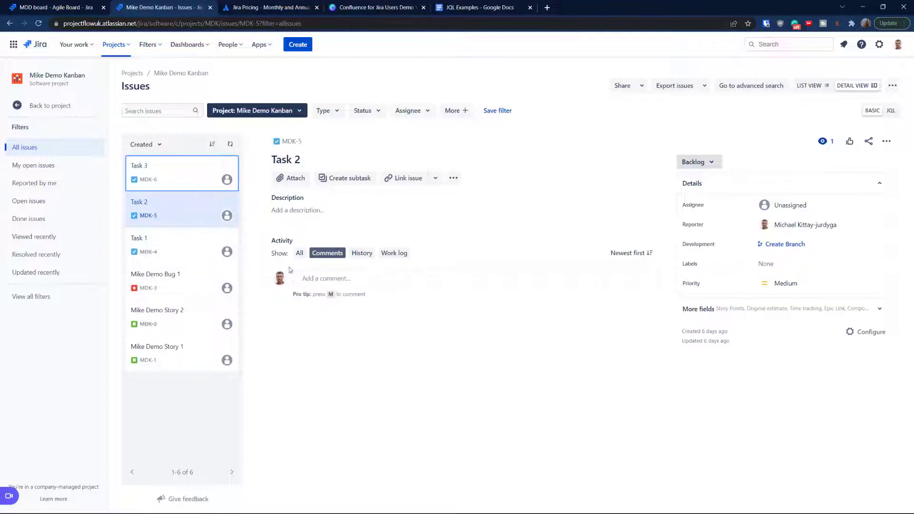
click(144, 222)
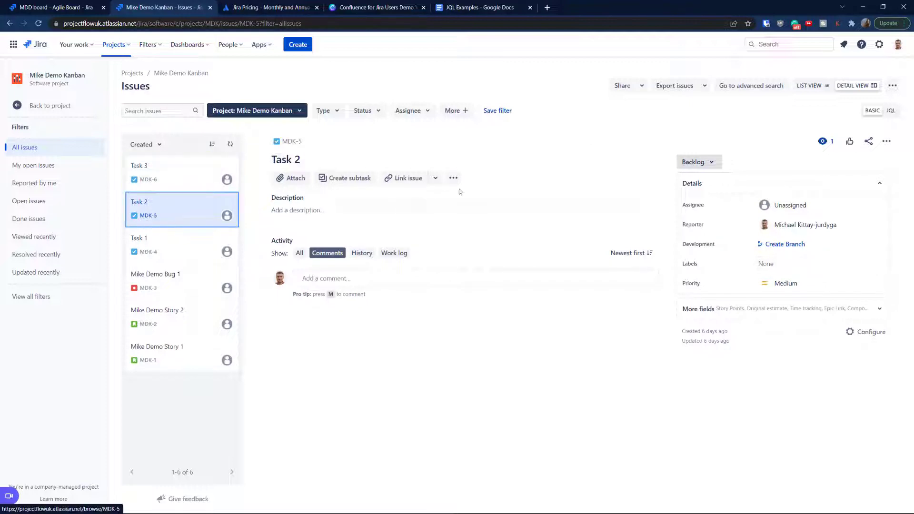
click(812, 88)
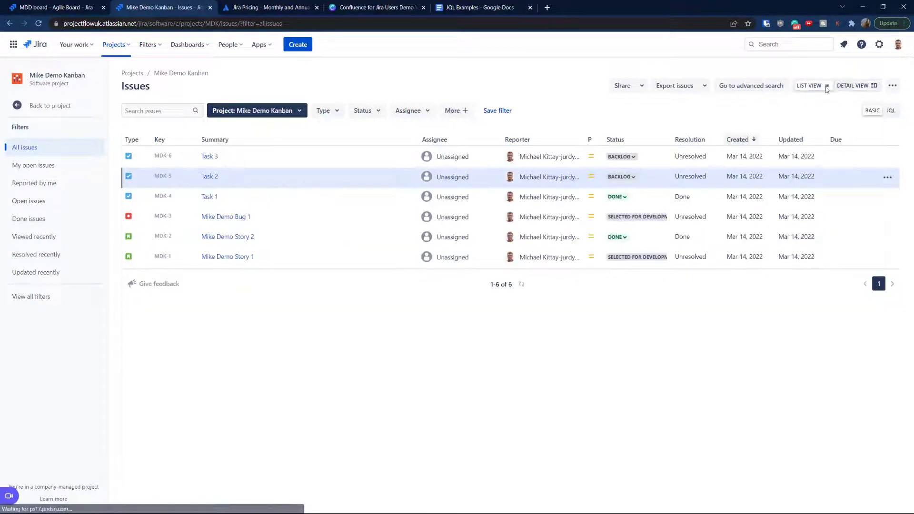
Step: Filter the project's issues by the text 'demo'
click(143, 110)
text(demo)
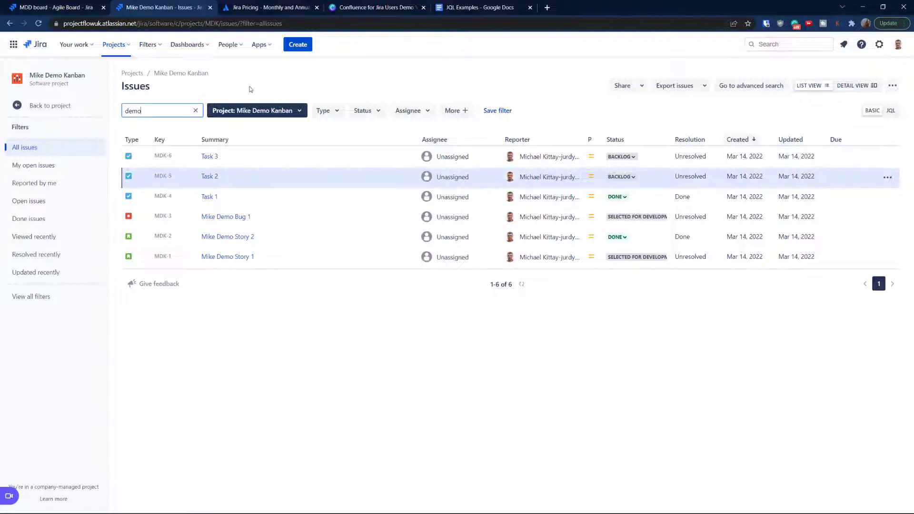
key(Return)
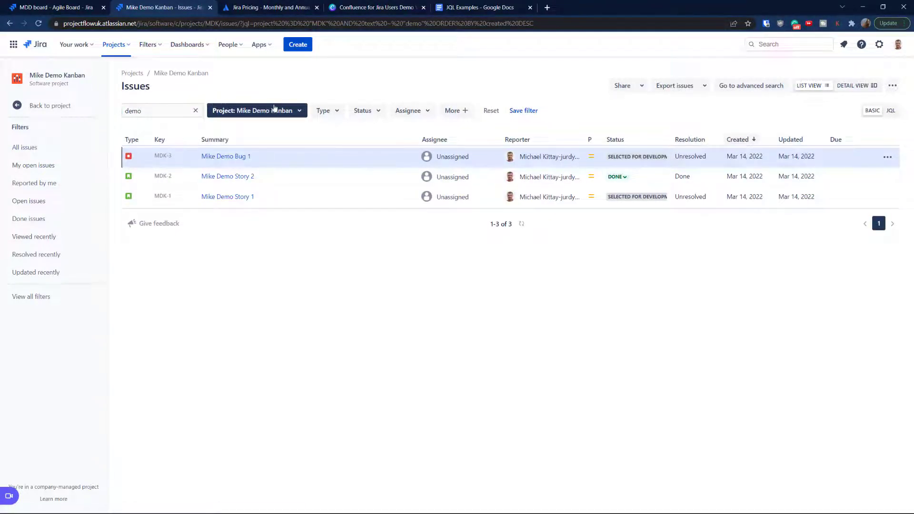
Step: Add Python Development iOS App and Mike Dev Team Demo to the project filter, giving 14 issues
click(291, 111)
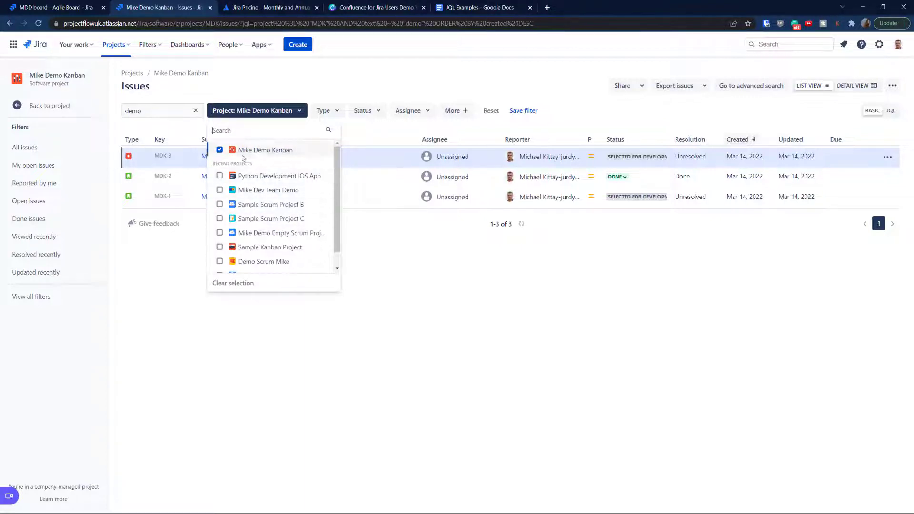
click(219, 176)
click(219, 190)
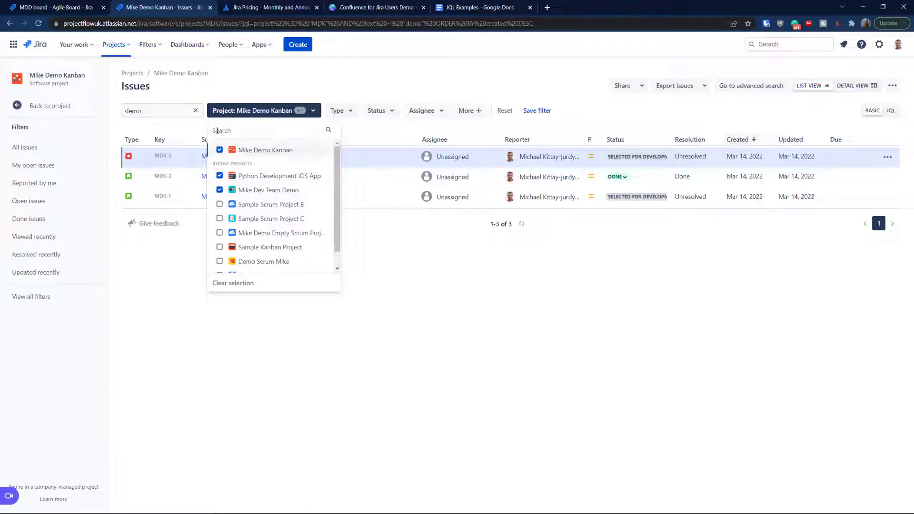
click(229, 73)
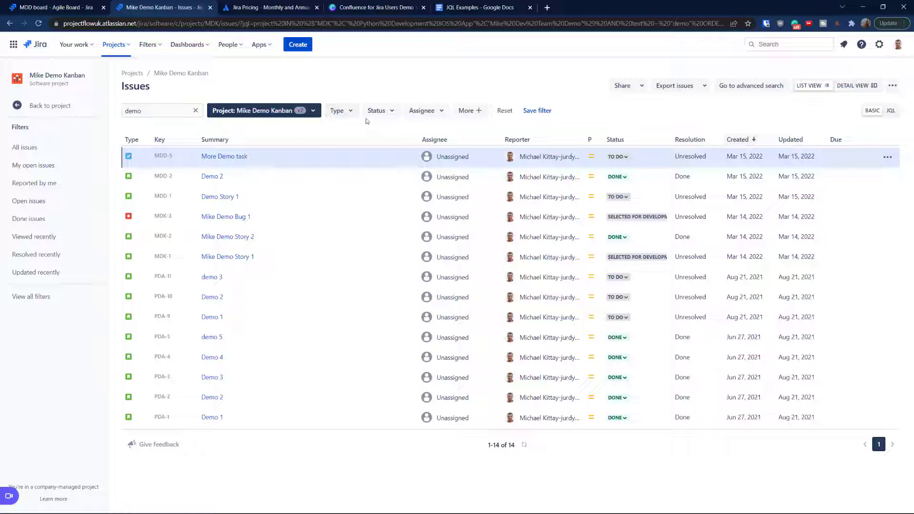
click(348, 112)
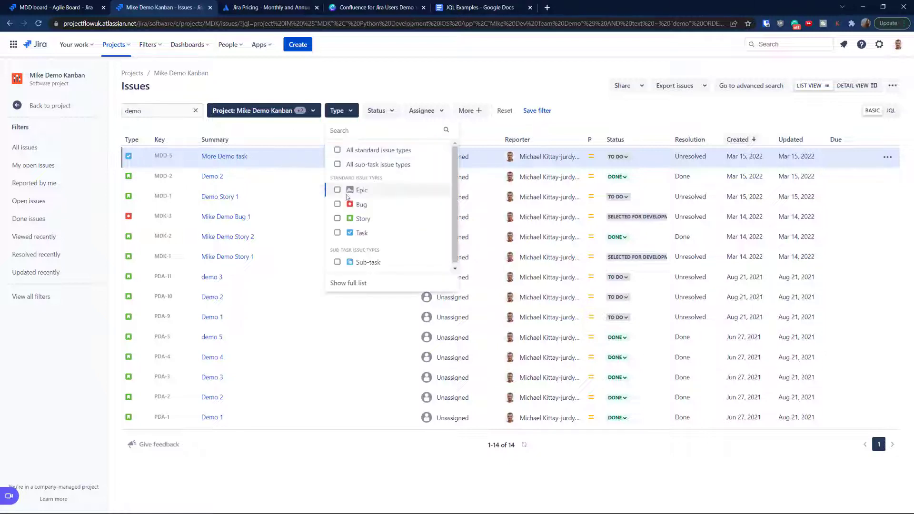
Step: Restrict the issue type to Task and Story, dropping the bug and leaving 13 issues
click(337, 233)
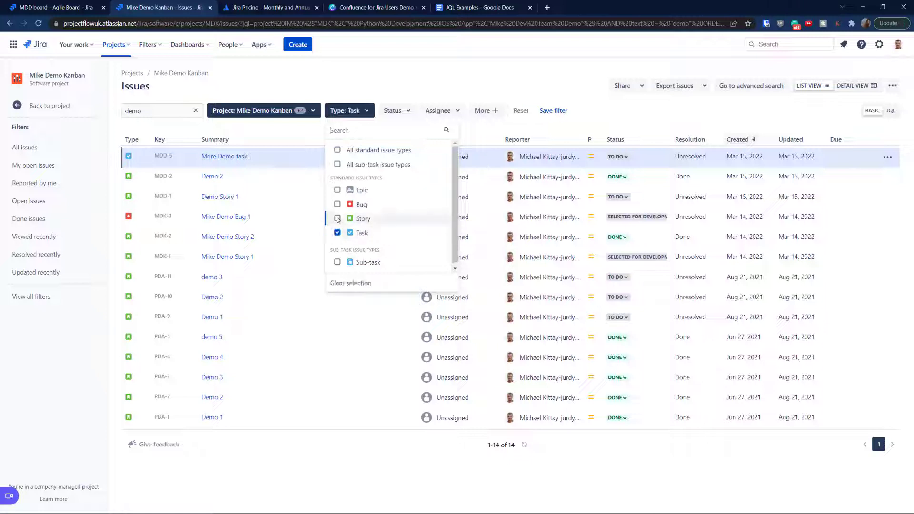
click(337, 218)
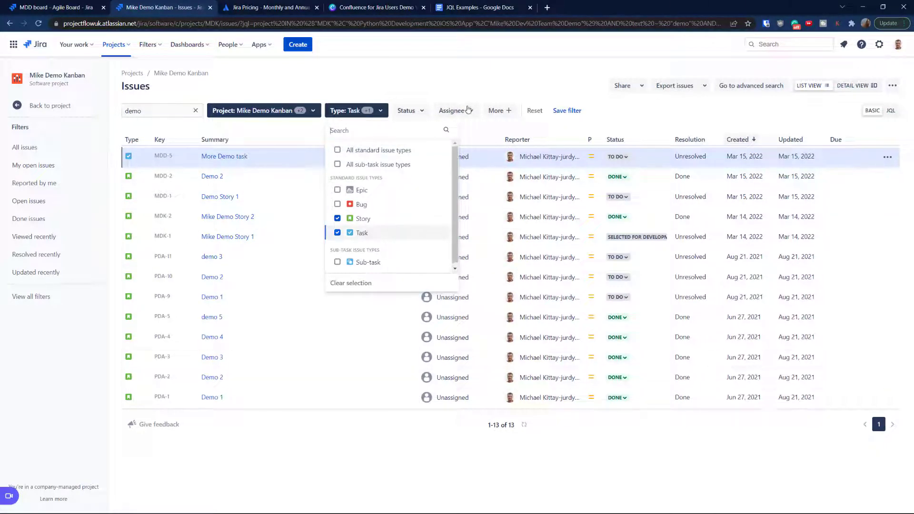
click(433, 89)
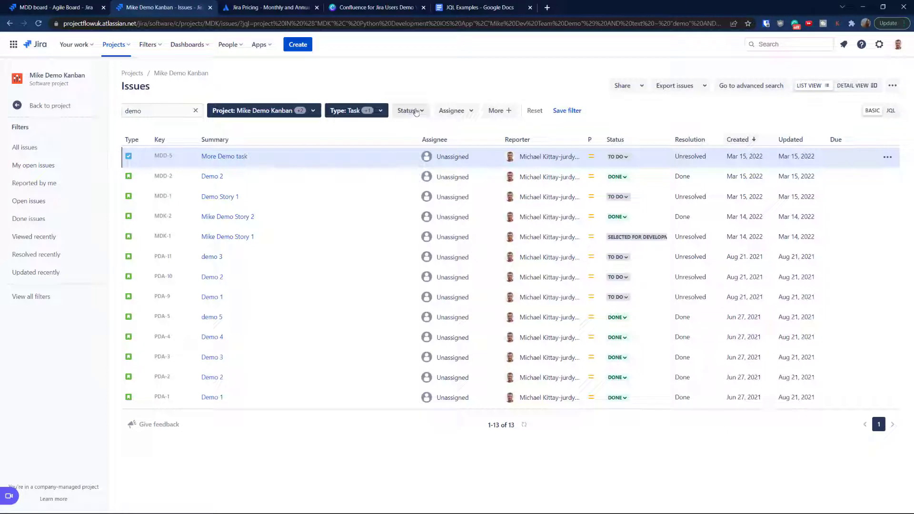
click(415, 112)
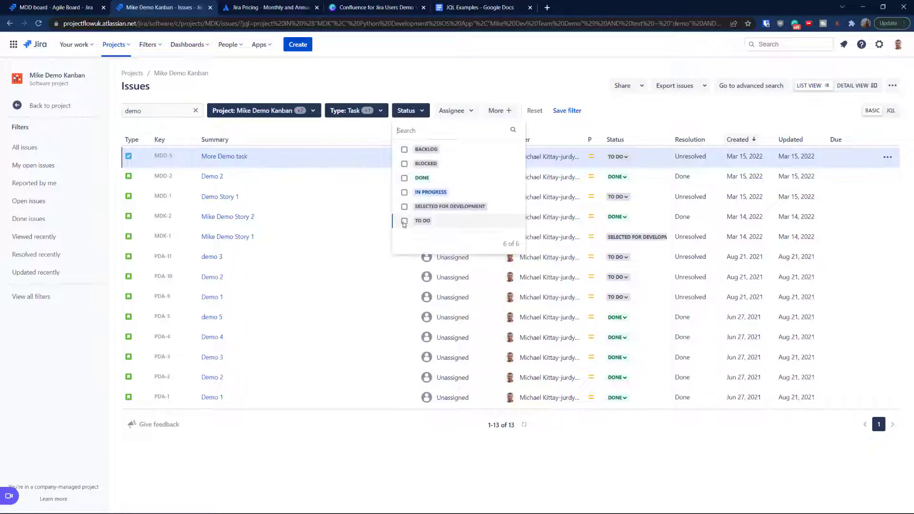
Step: Check TO DO in the Status filter and leave the Assignee filter unrestricted, leaving 5 issues
click(404, 221)
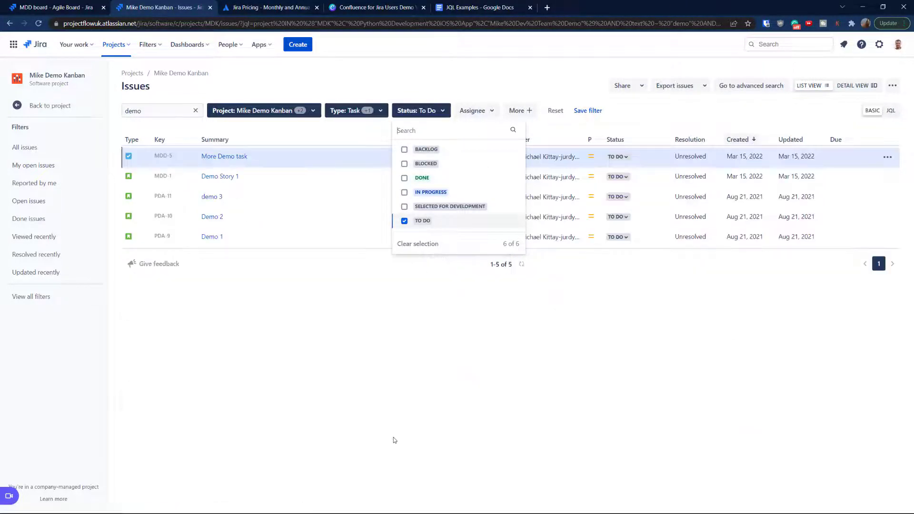
click(395, 440)
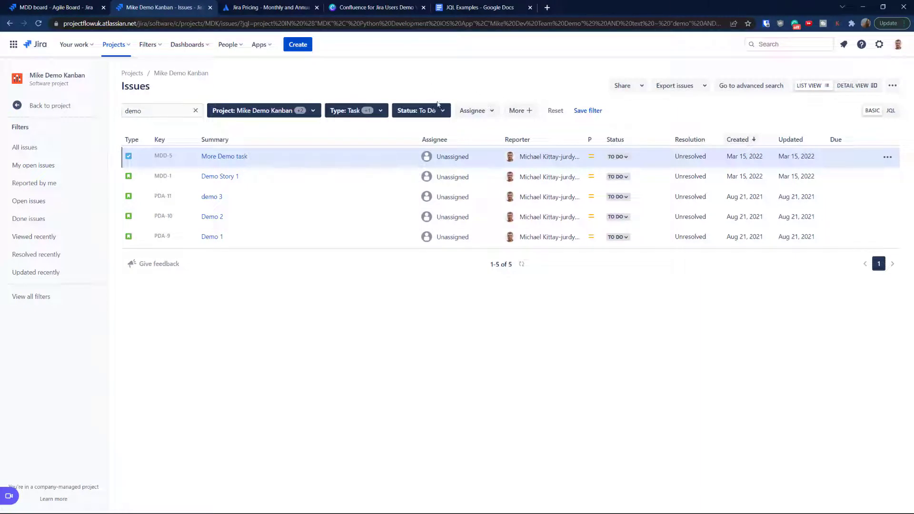
click(483, 114)
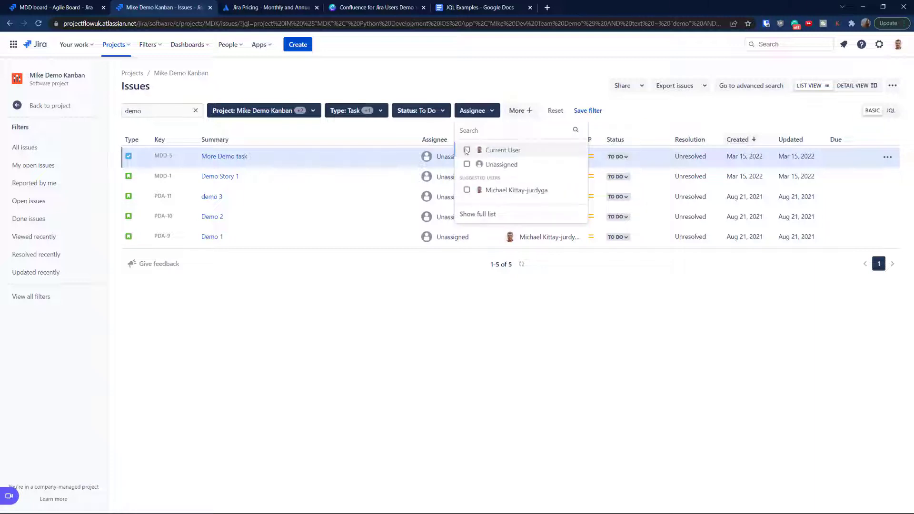
click(467, 150)
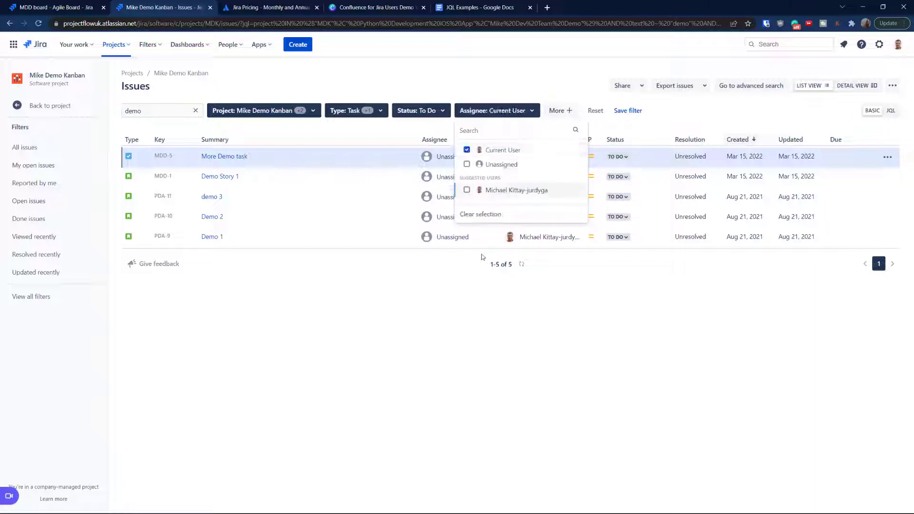
click(467, 151)
click(481, 79)
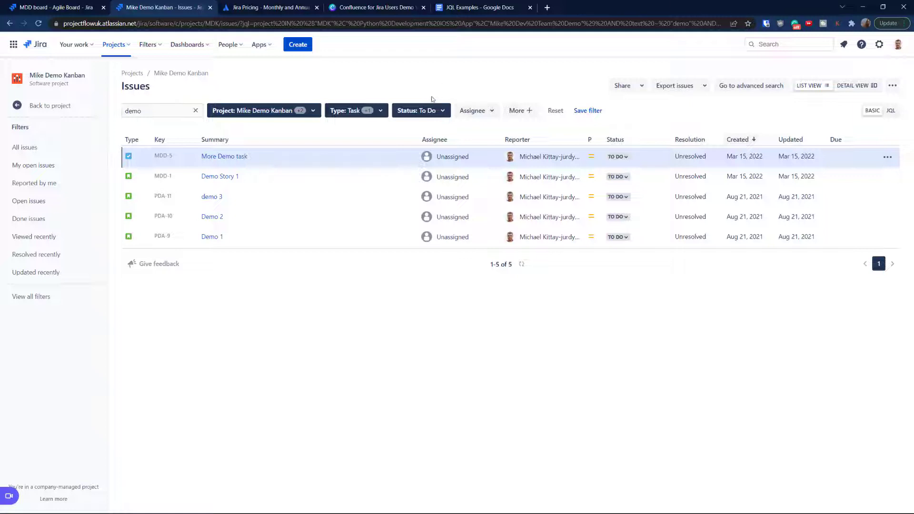
click(586, 115)
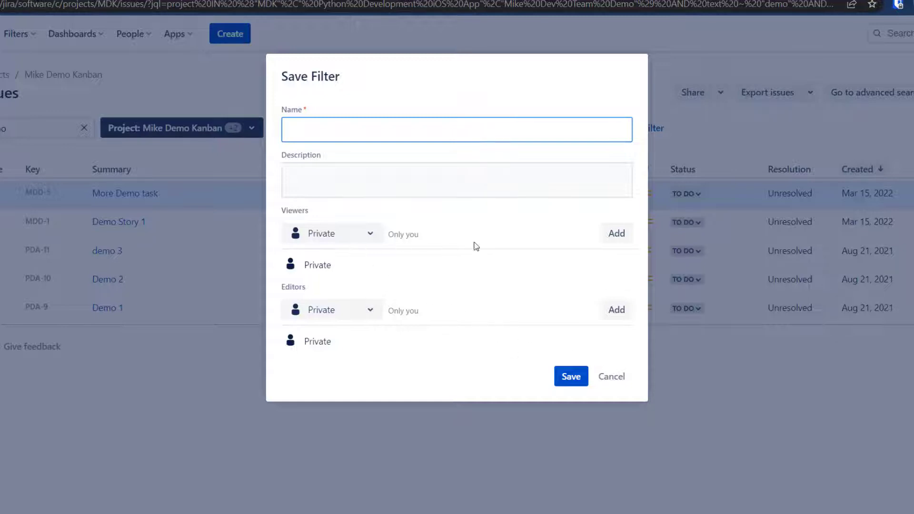
click(335, 238)
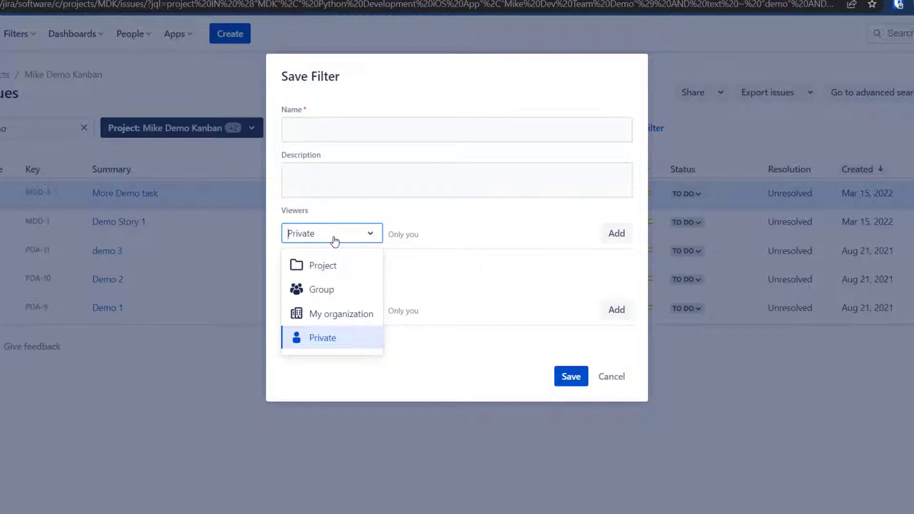
click(332, 269)
click(435, 234)
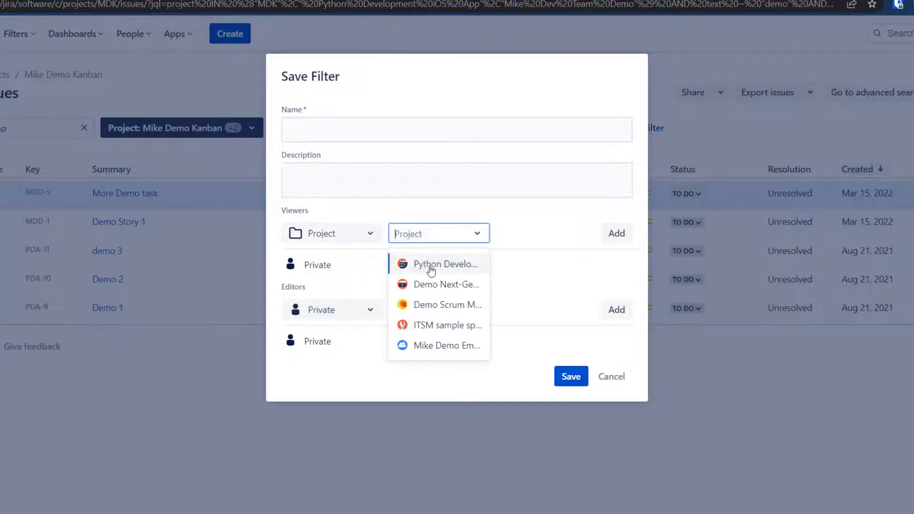
click(476, 264)
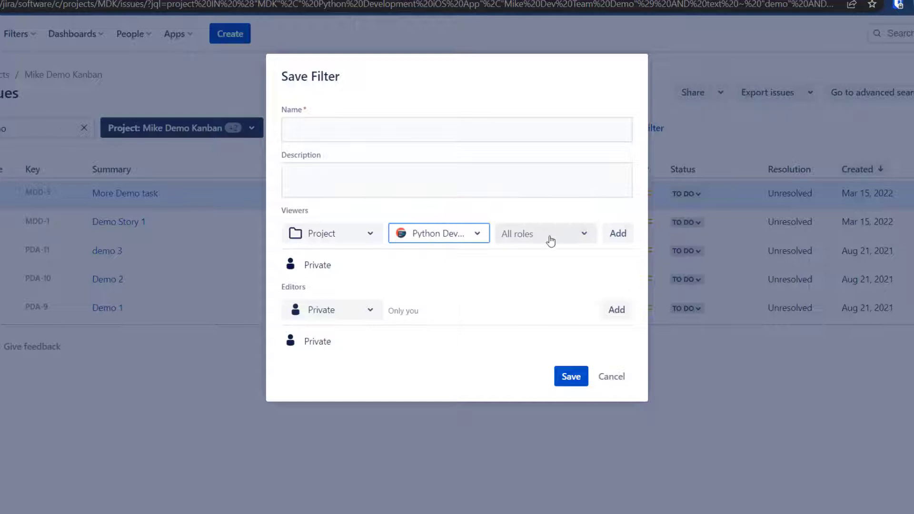
click(614, 234)
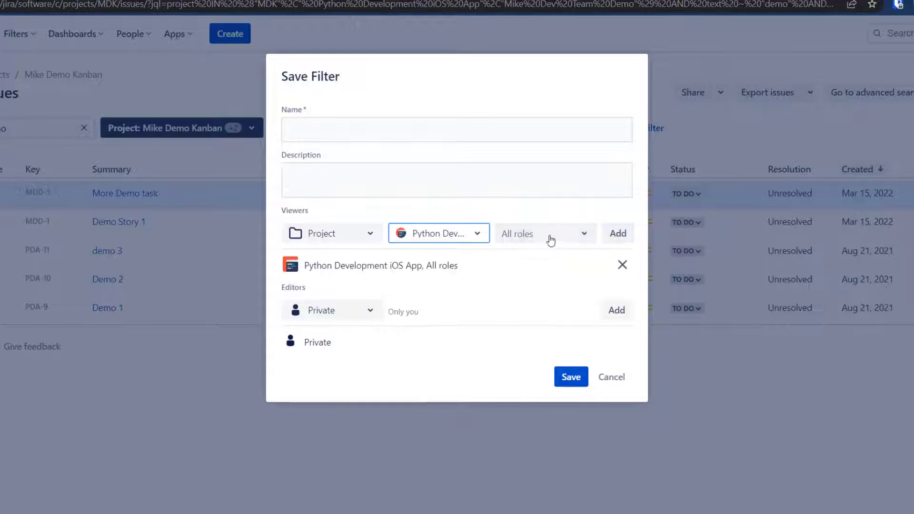
click(618, 380)
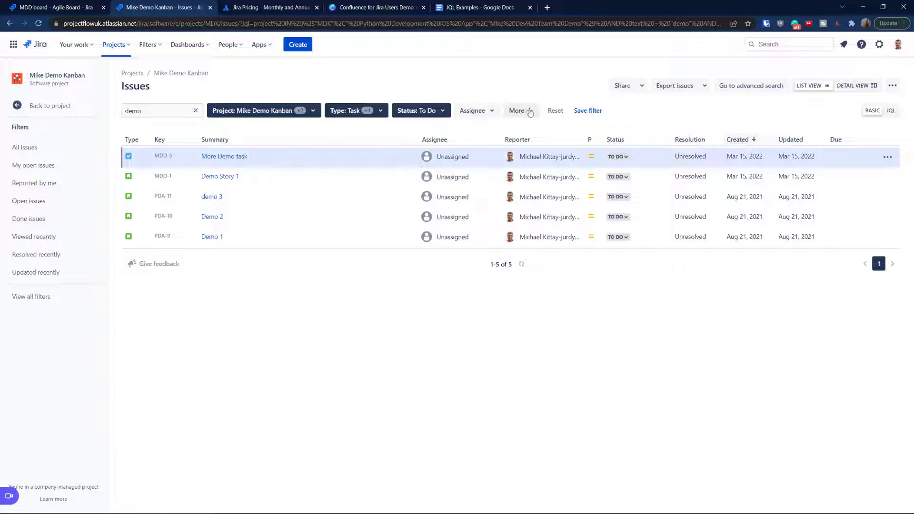
Step: Search the additional filter fields list for 'dem' and 'co'
click(529, 112)
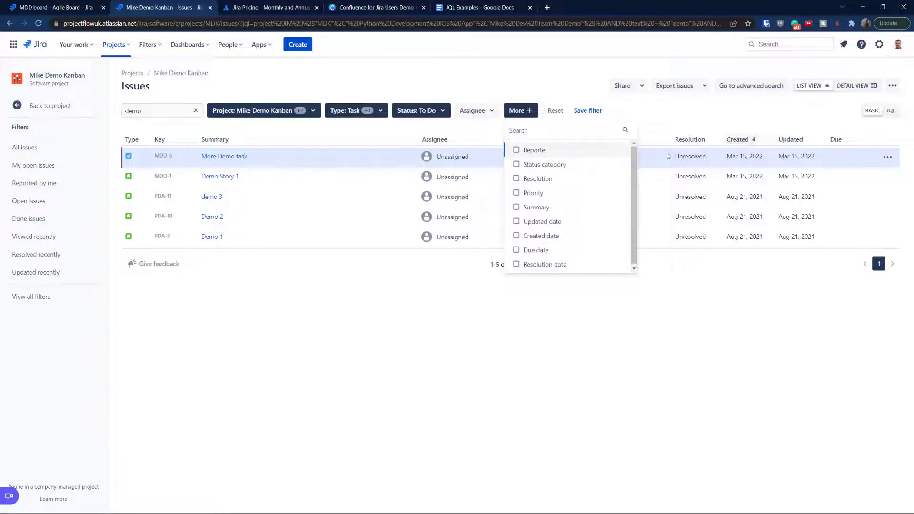
text(dem)
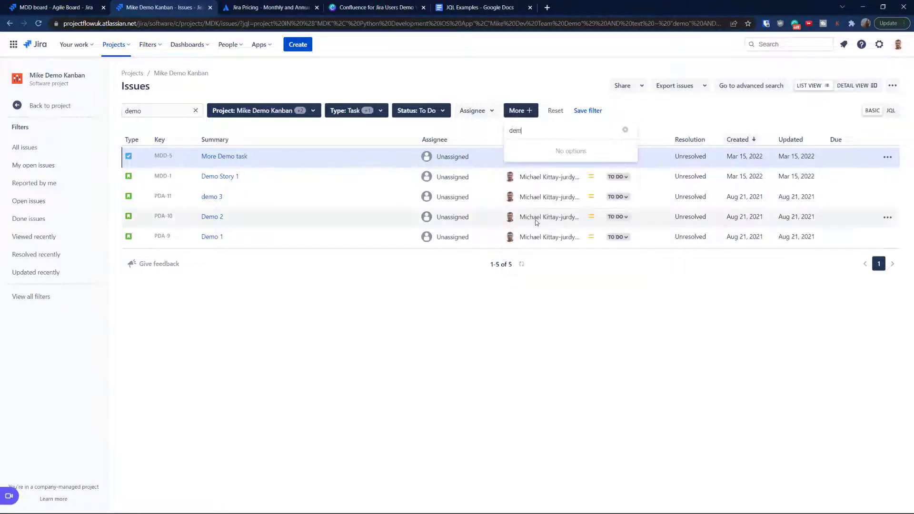
click(536, 222)
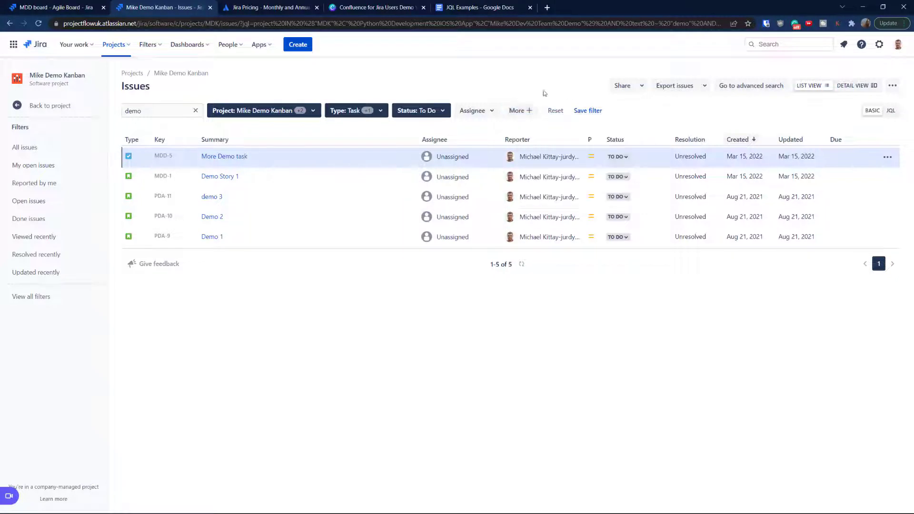
click(531, 110)
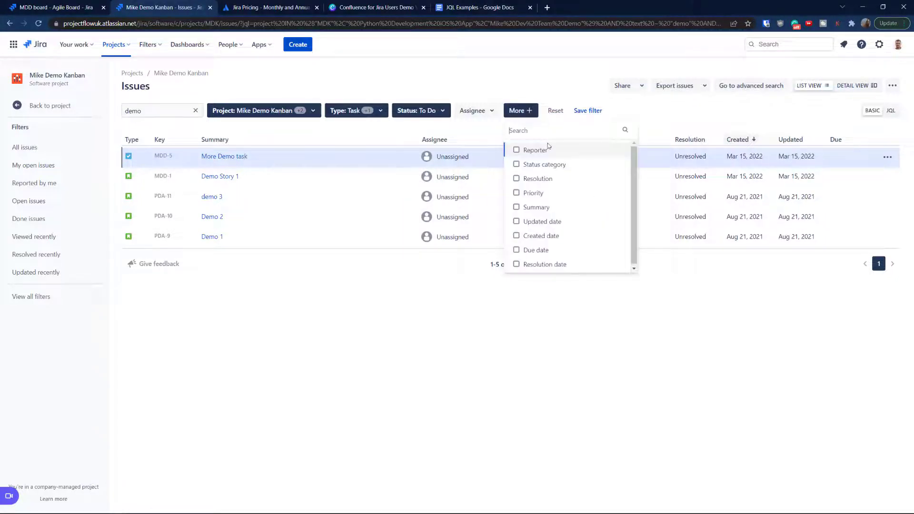
text(co)
Step: Add a Reporter: Current User condition, then remove it from the search
click(516, 150)
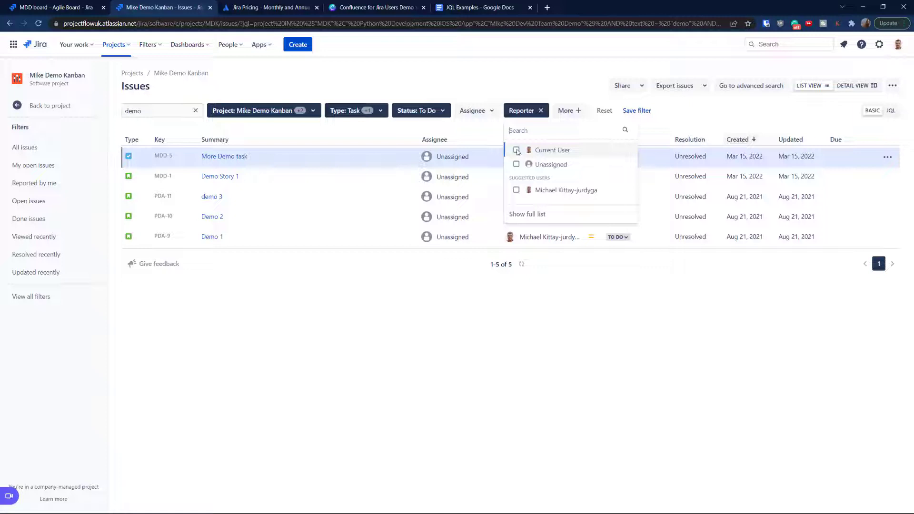
click(517, 150)
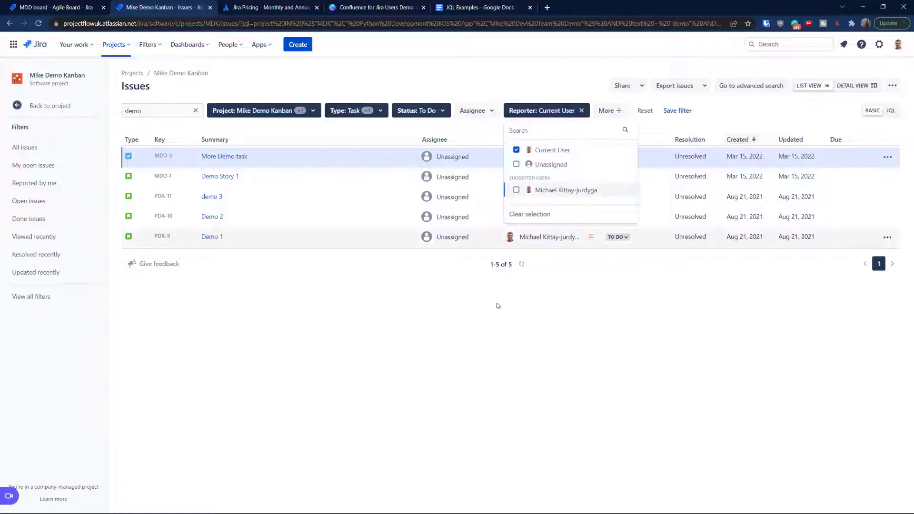
click(528, 367)
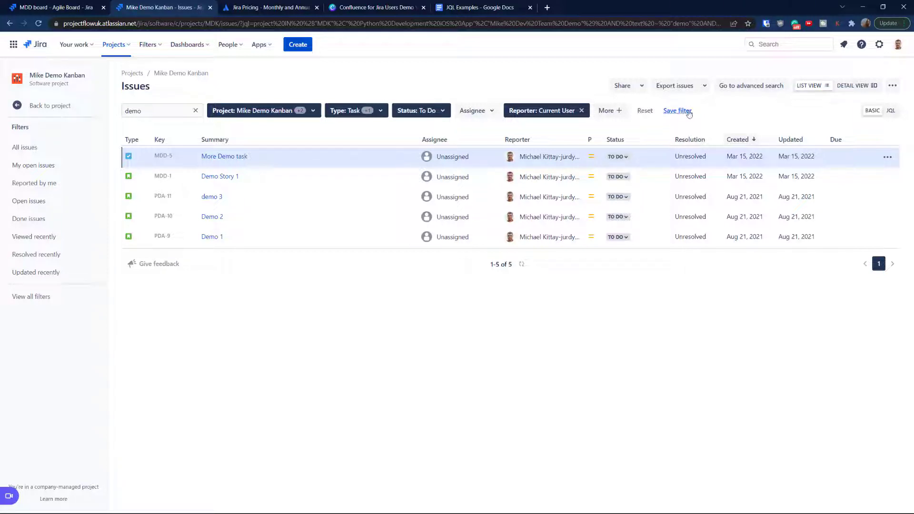
click(581, 110)
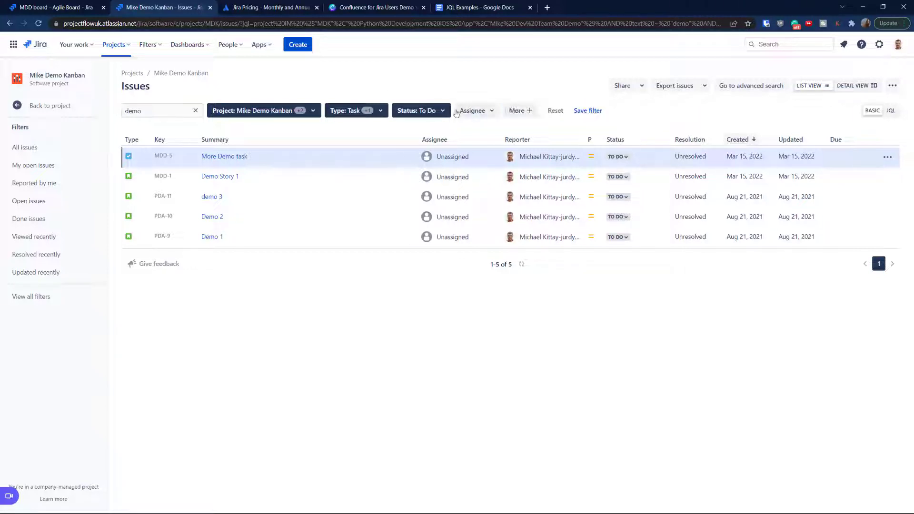
click(442, 112)
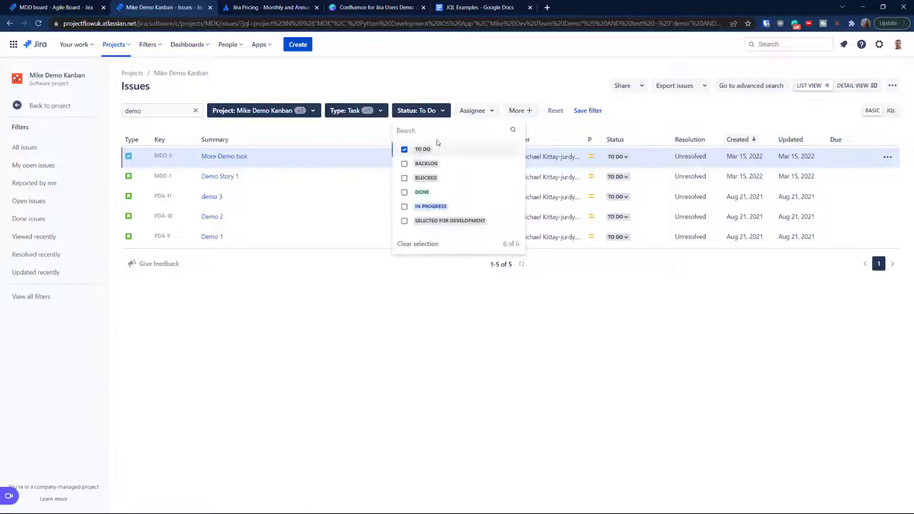
Step: Uncheck the TO DO status and the Task and Story issue types
click(403, 150)
click(379, 114)
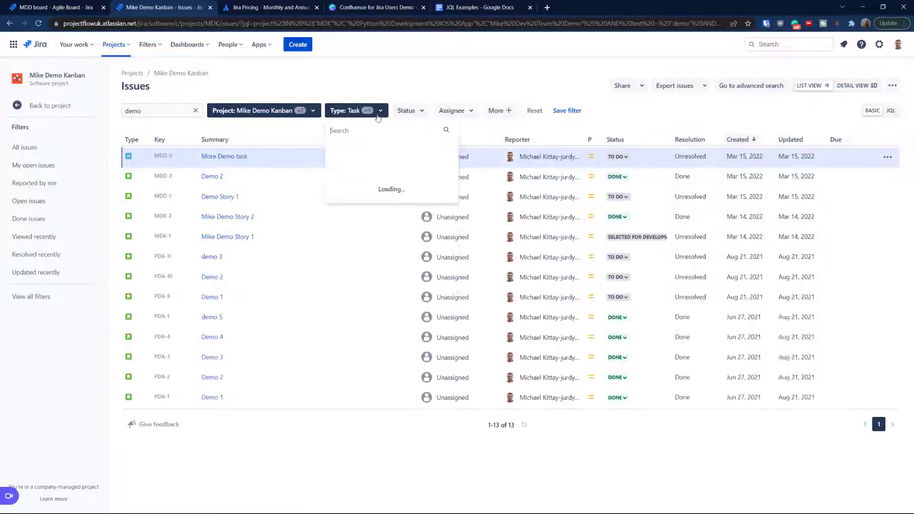
click(335, 150)
click(336, 164)
click(331, 77)
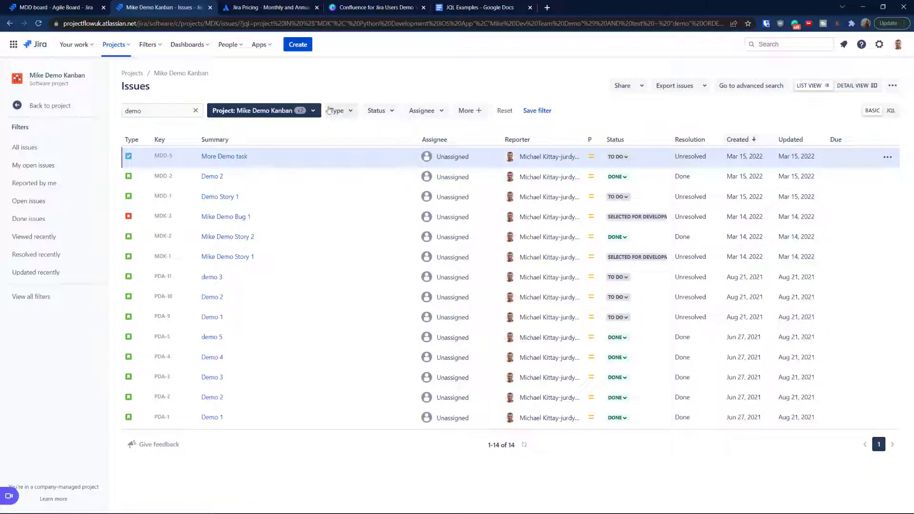
Step: Remove Mike Demo Kanban, Python Development iOS App and Mike Dev Team Demo from the projects
click(313, 110)
click(219, 150)
click(219, 165)
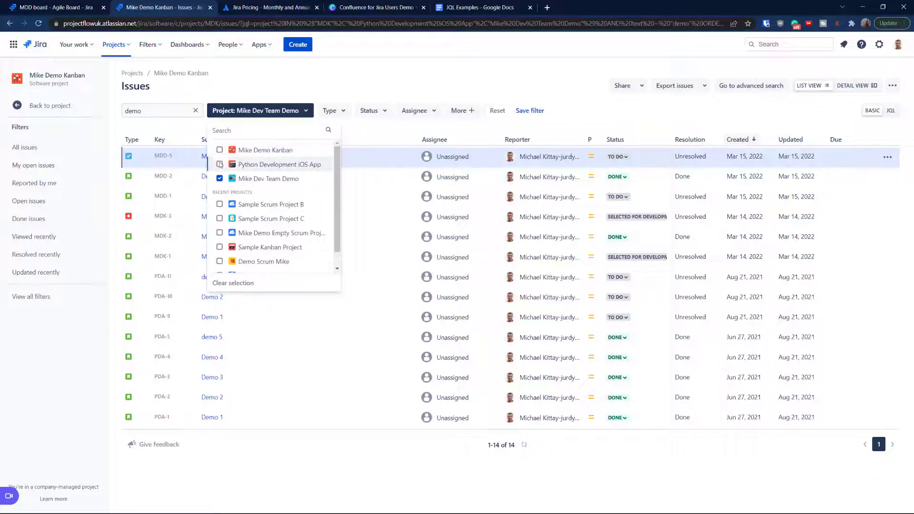
click(219, 178)
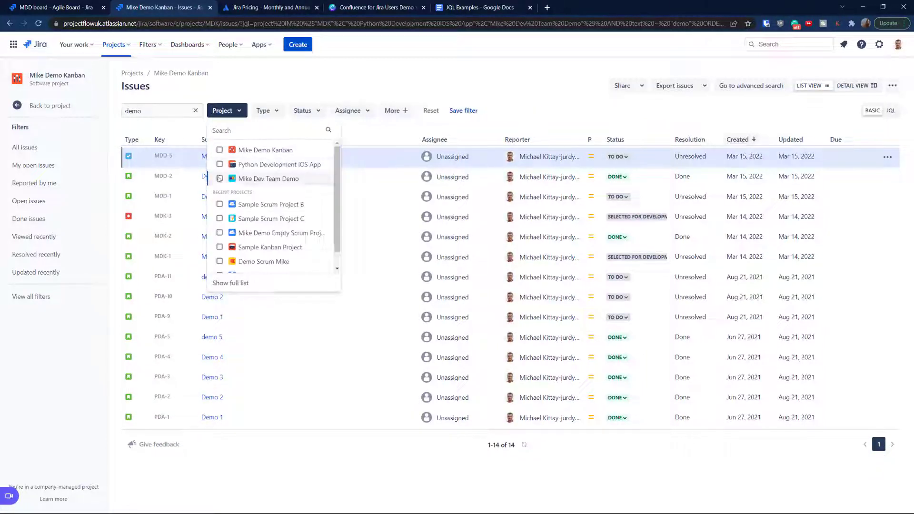
click(460, 81)
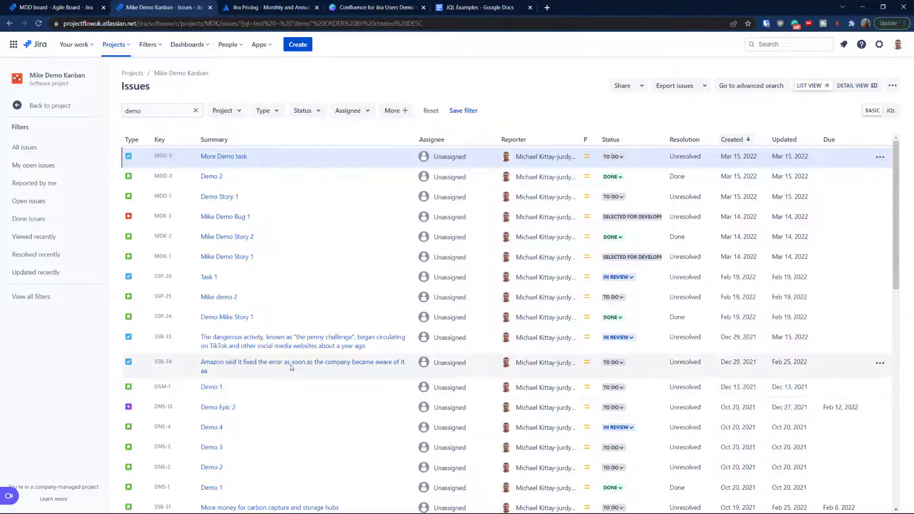
Step: Search projects for 'ssb' and select only Sample Scrum Project B, returning 8 issues
scroll(238, 395, down, 3)
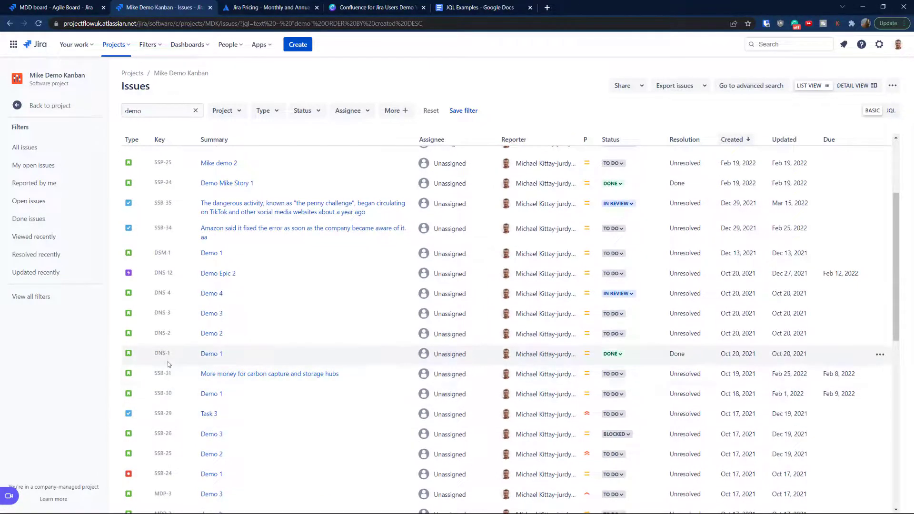
scroll(191, 379, up, 3)
click(229, 113)
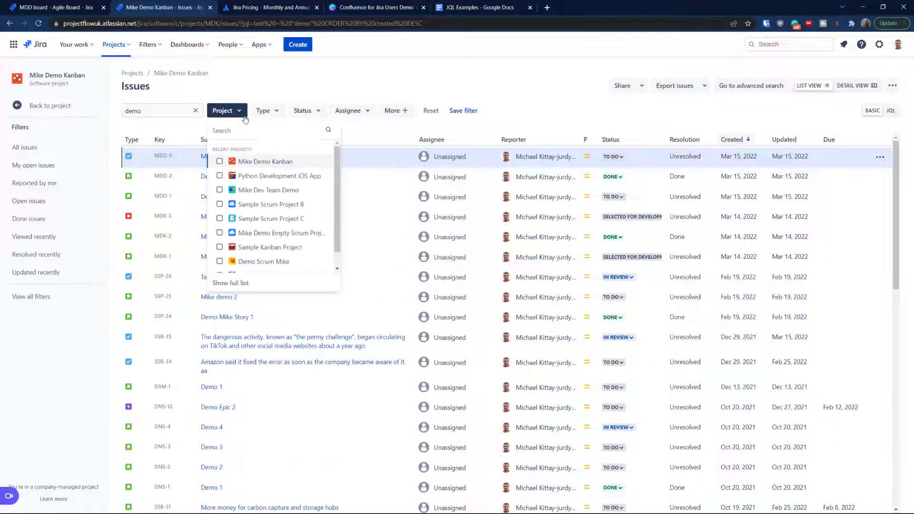
text(ssb)
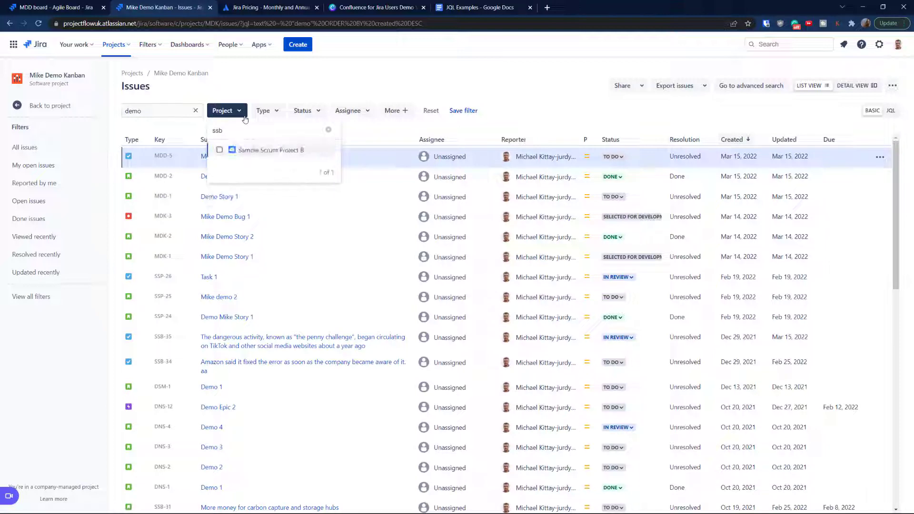
click(241, 152)
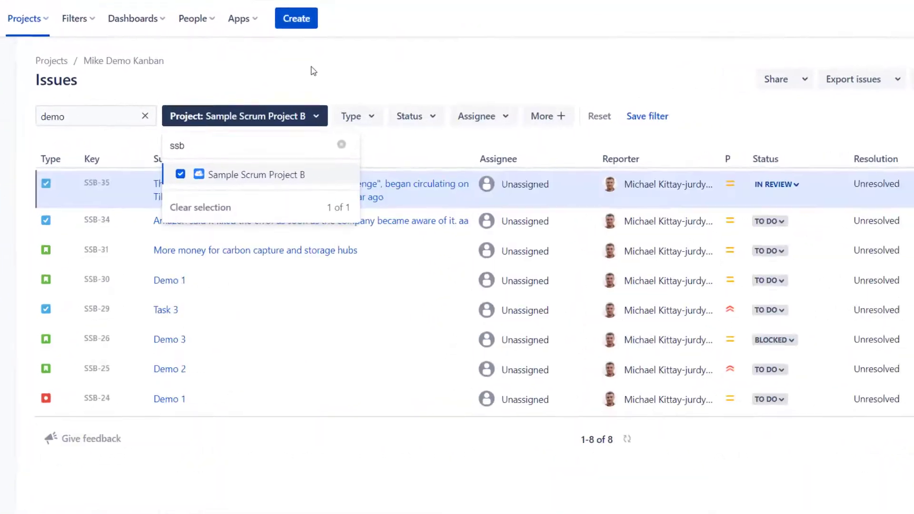
click(466, 90)
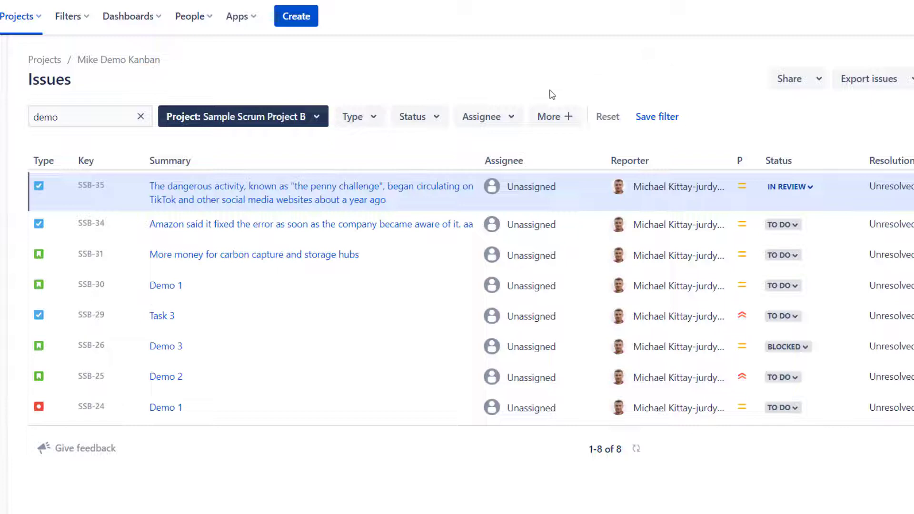
Step: Add a Due date condition of more than 4 weeks overdue, leaving two issues
click(567, 119)
text(de)
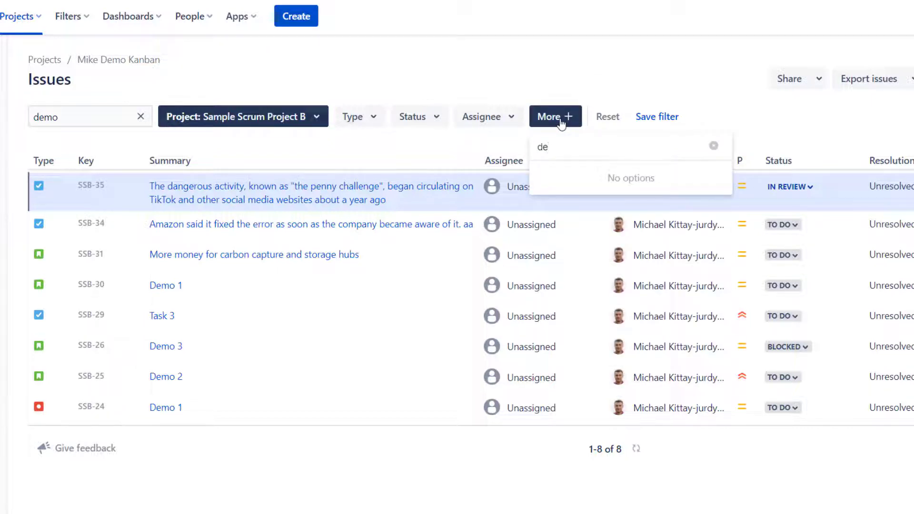
text(u)
key(BackSpace)
text(u)
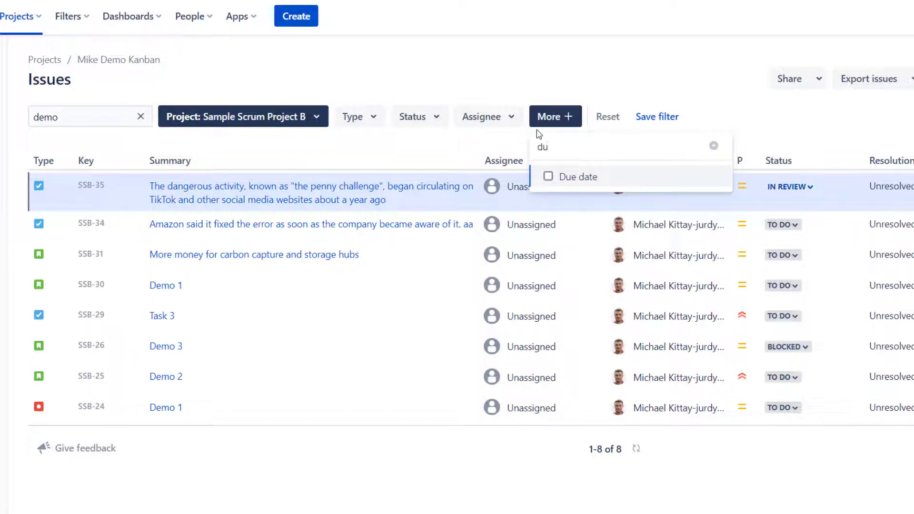
click(561, 178)
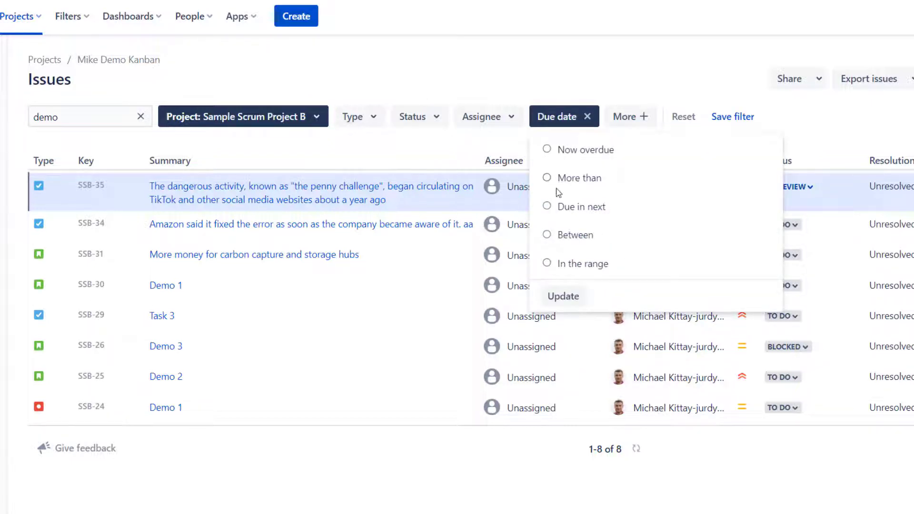
click(547, 178)
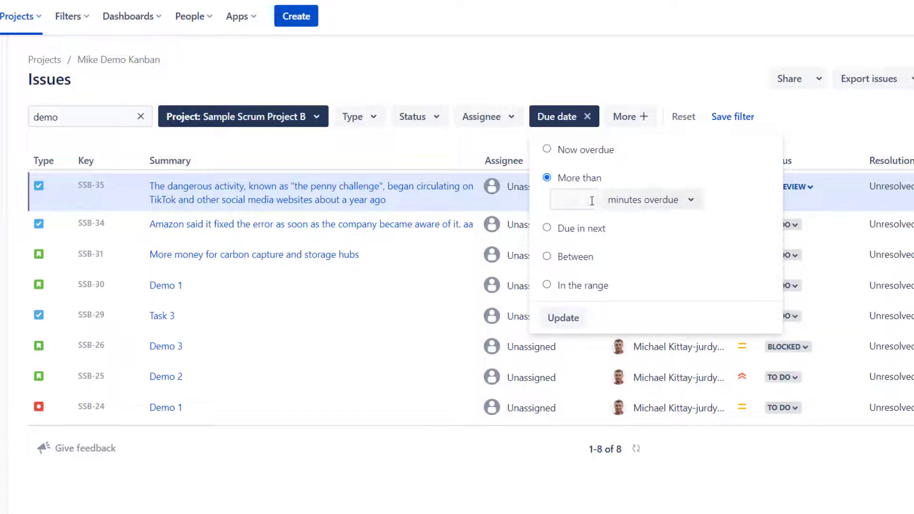
click(657, 203)
click(648, 298)
click(579, 203)
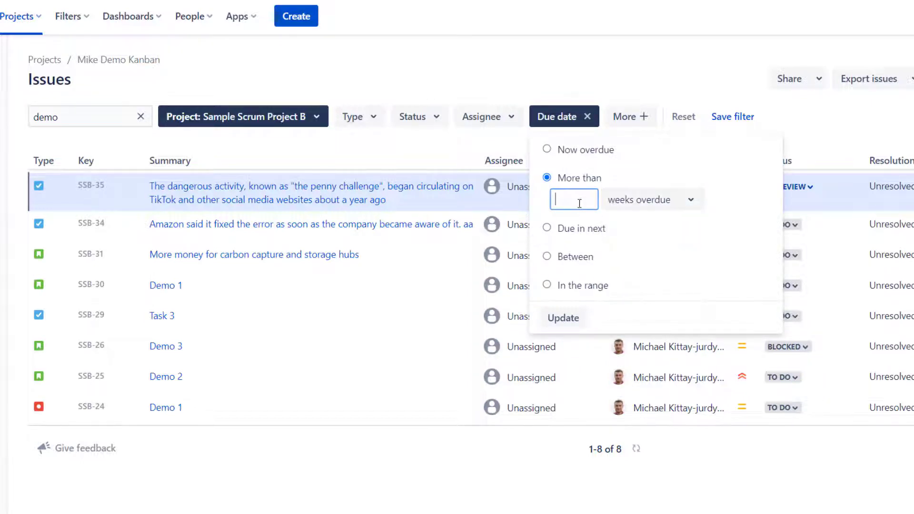
text(4)
click(561, 319)
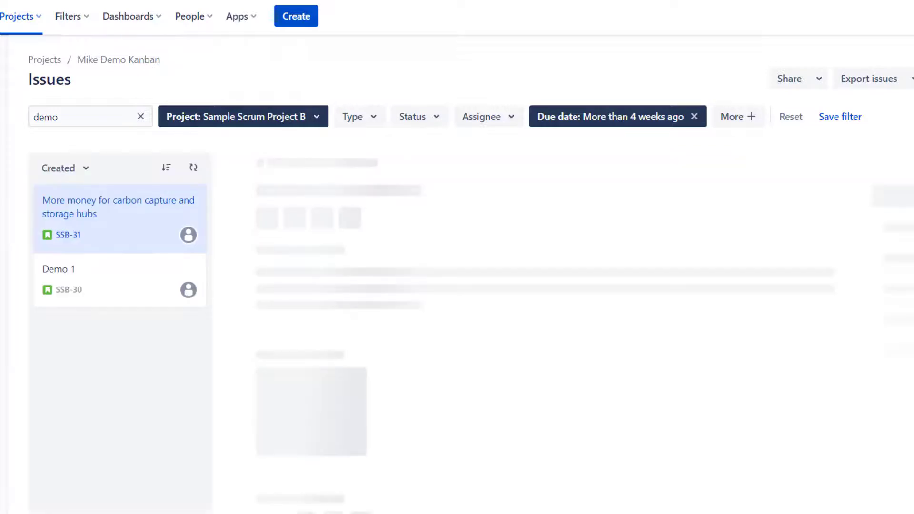
Step: Review the Demo 1 and carbon capture issue details, then show the results as a table
click(114, 301)
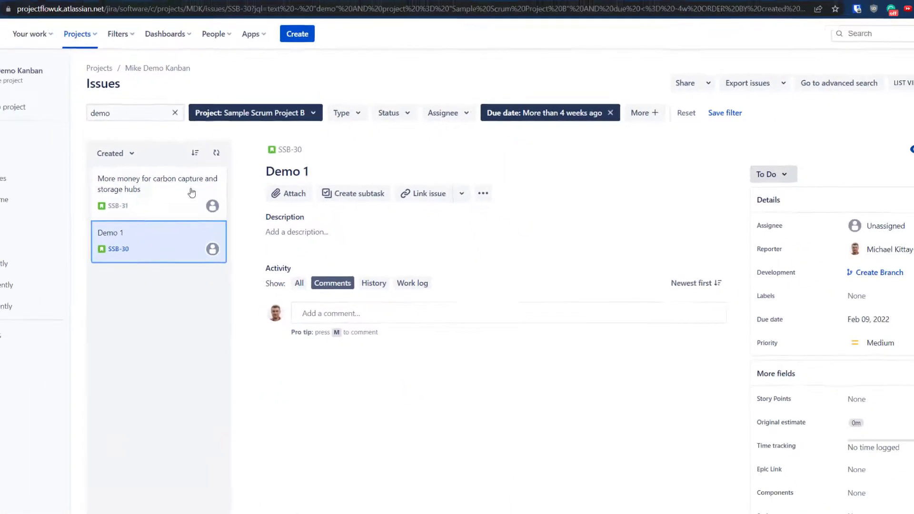
click(157, 186)
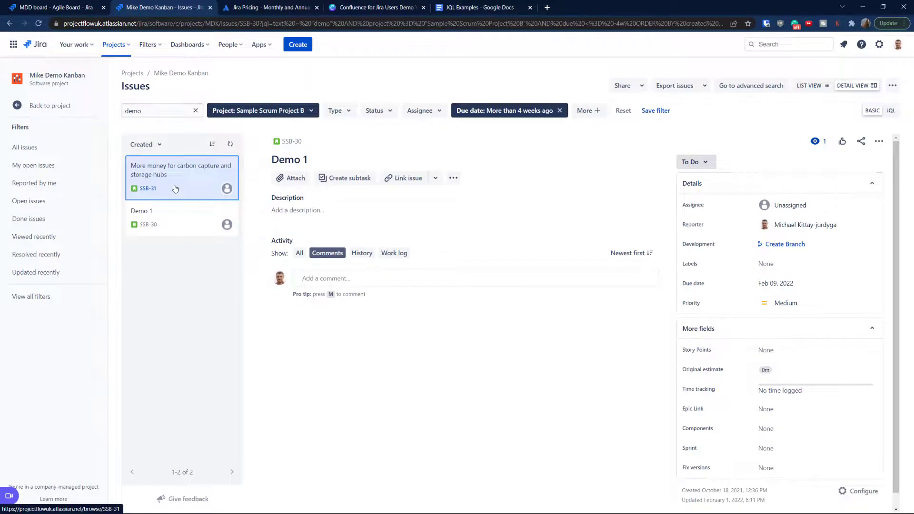
click(804, 86)
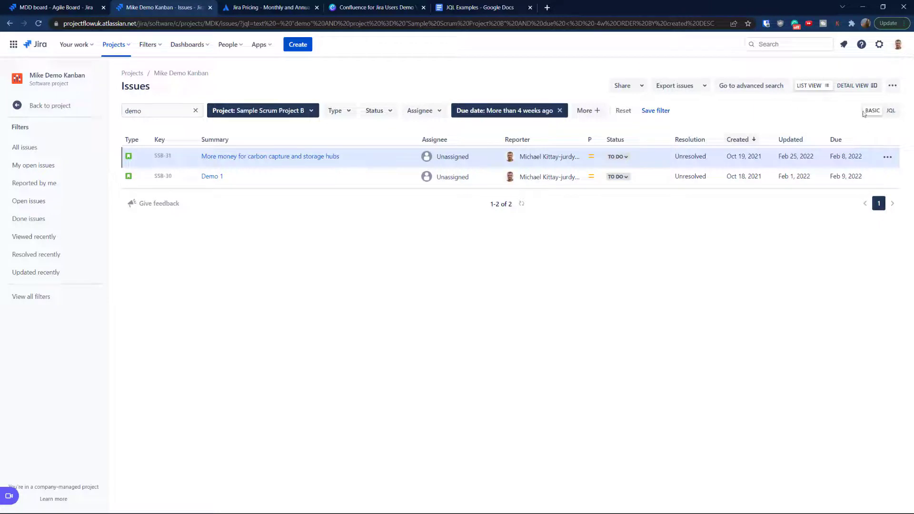
Step: In detail view, add the sample-space label to the issue, then return to the table list
click(854, 86)
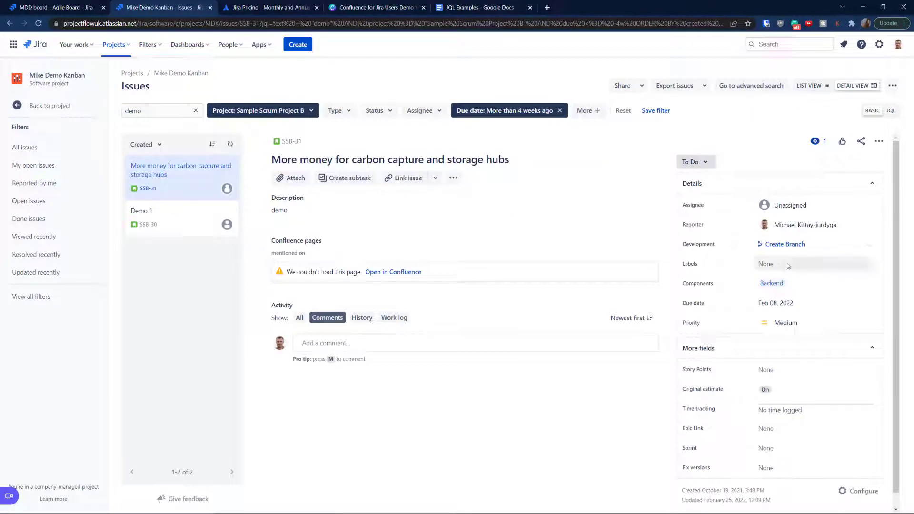
click(788, 265)
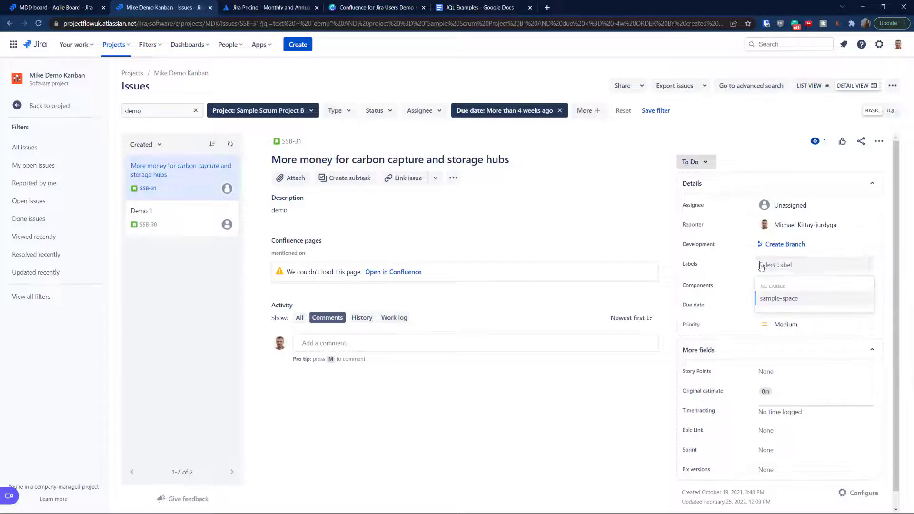
click(777, 299)
key(Return)
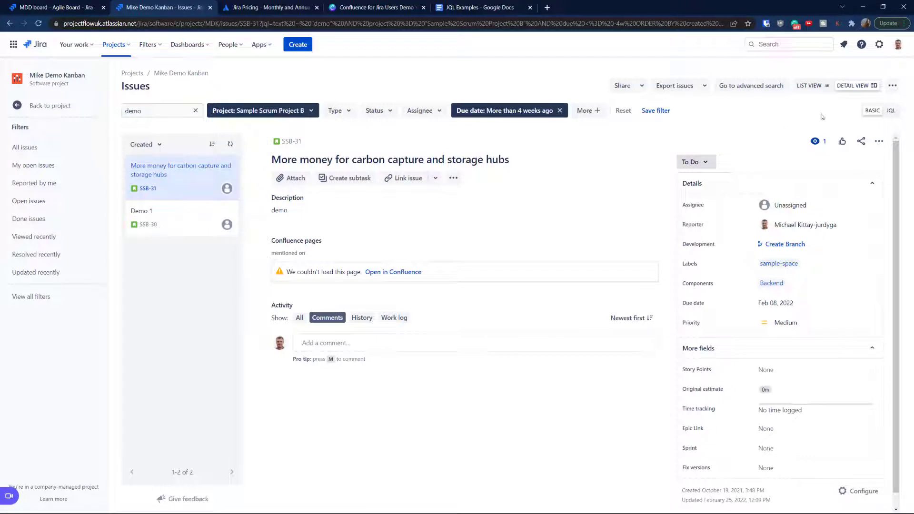
click(808, 86)
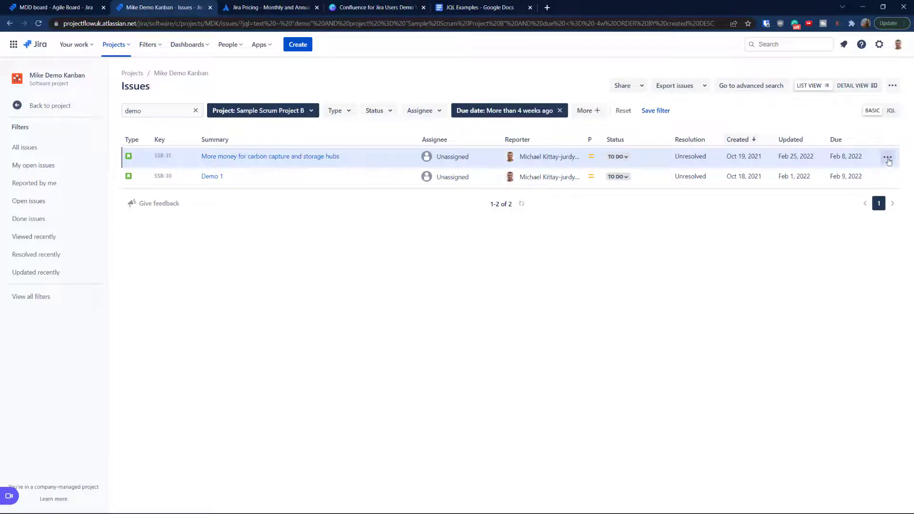
Step: Edit SSB-31's labels from its actions menu and save with sample-space kept
click(889, 159)
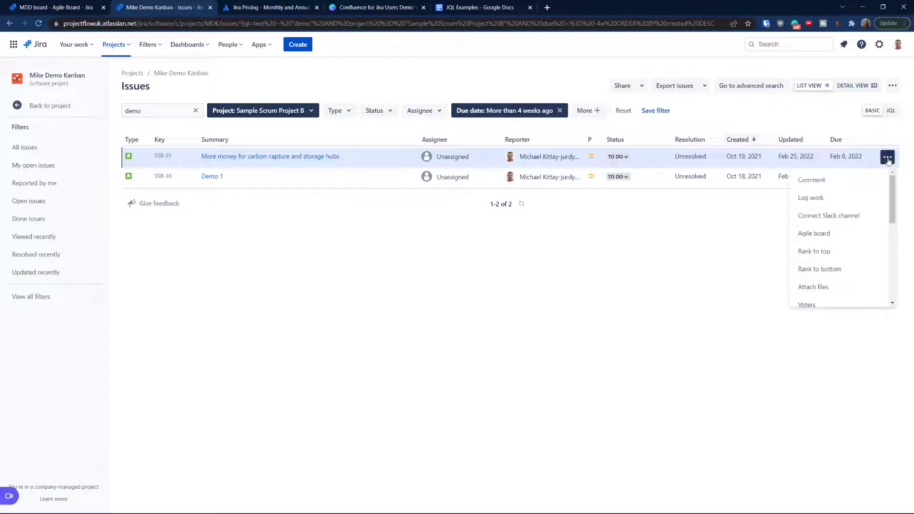
drag(894, 199, 898, 262)
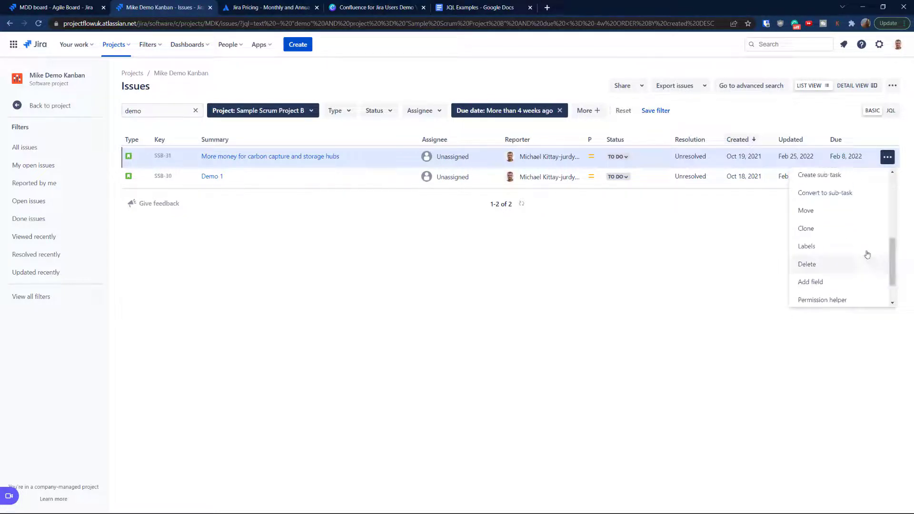
click(807, 246)
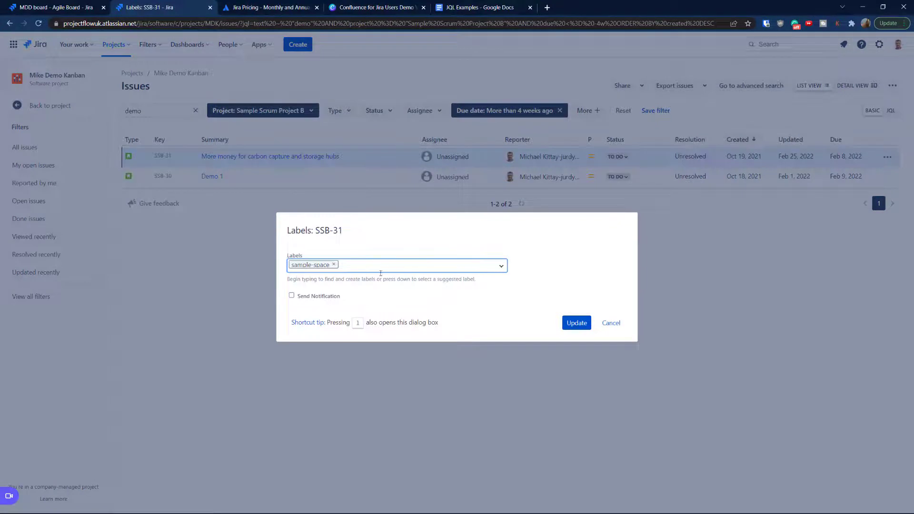
click(578, 323)
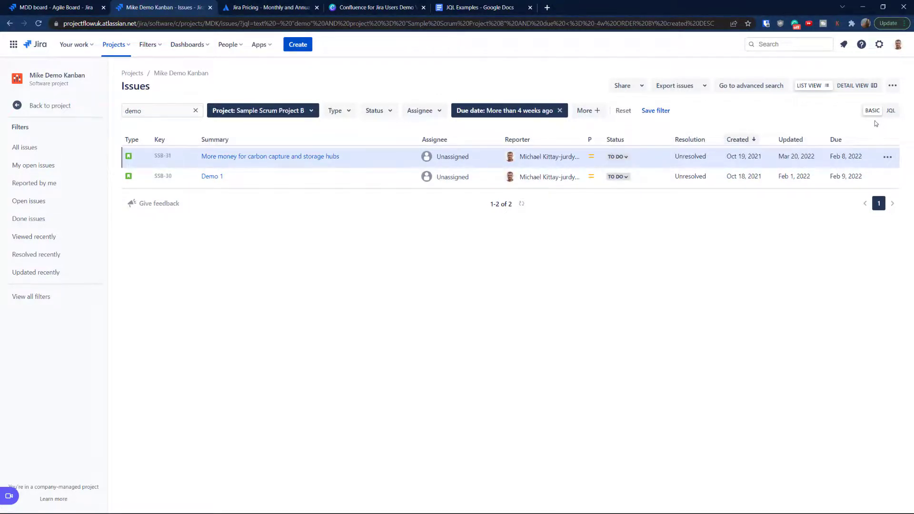
click(850, 89)
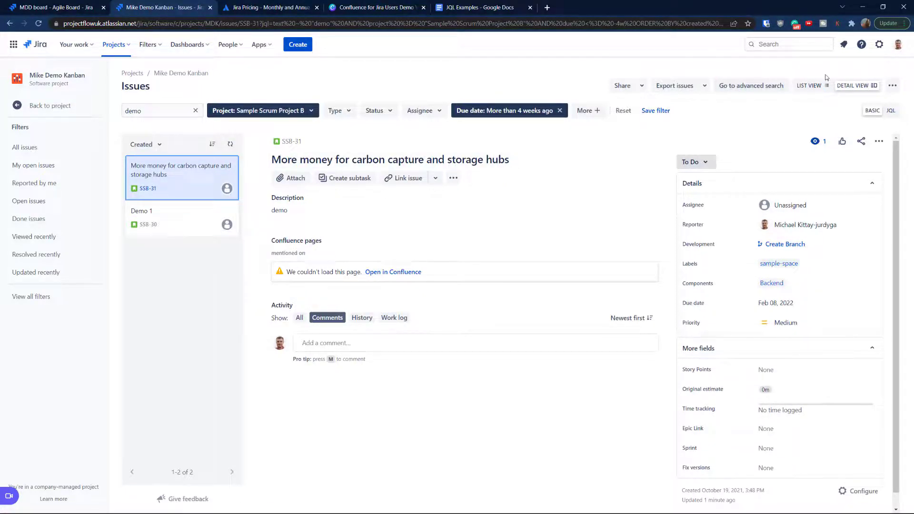
click(811, 86)
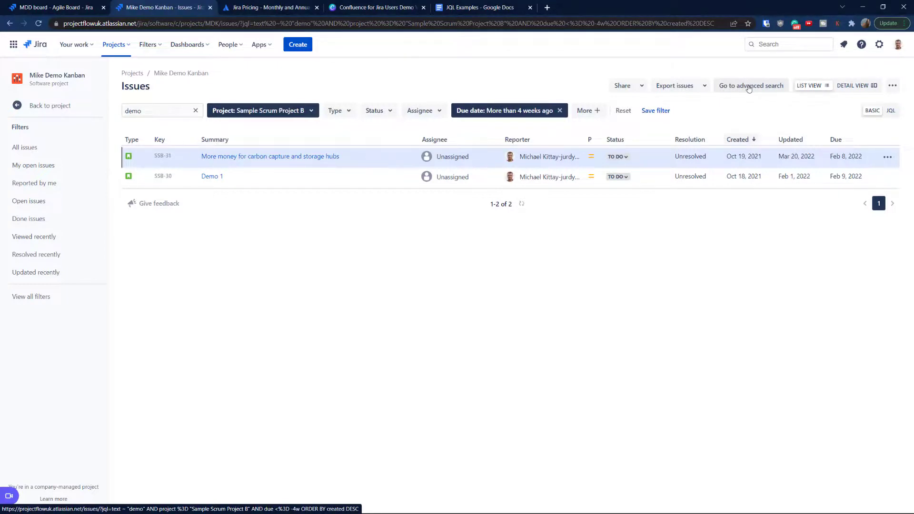
Step: Open the filter in advanced search and add a Labels column to the results table
click(749, 89)
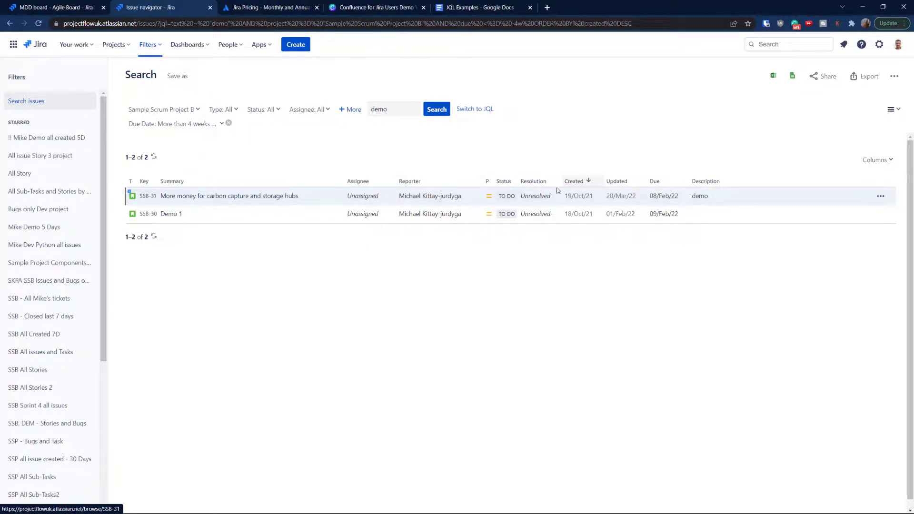
click(882, 161)
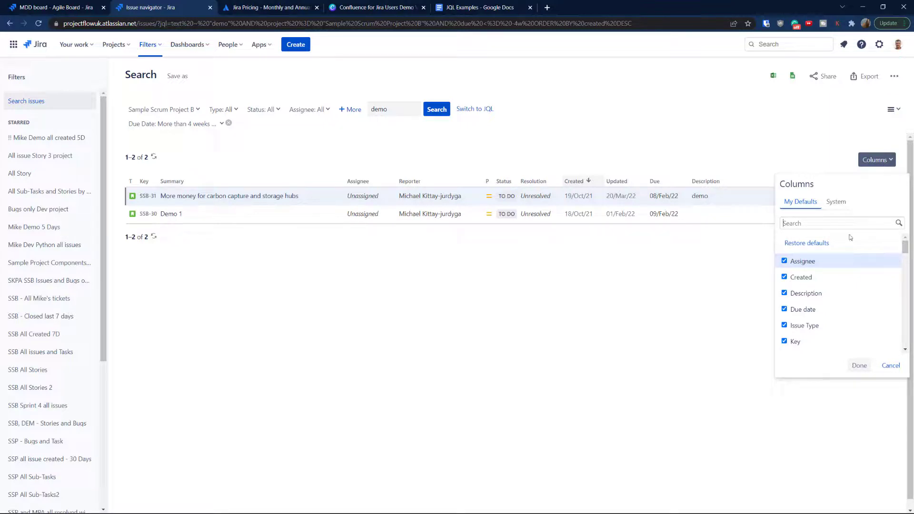
text(label)
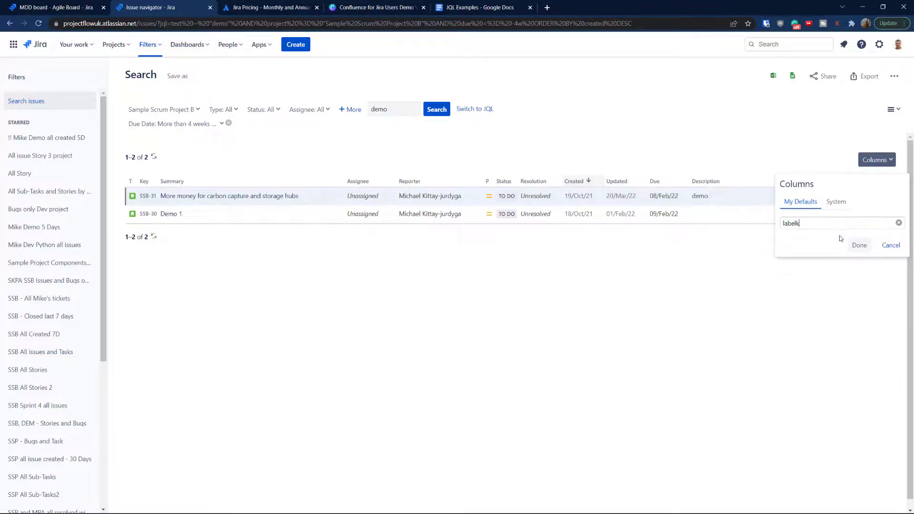
click(839, 238)
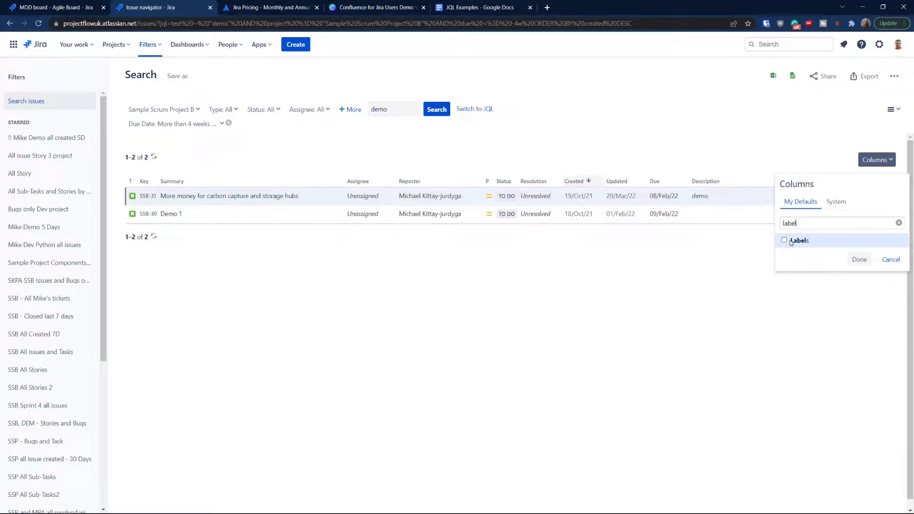
click(853, 260)
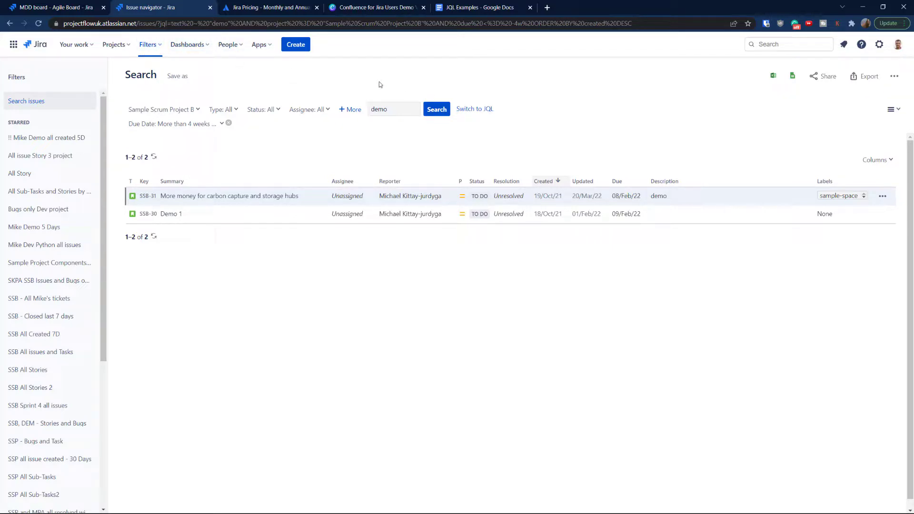
Step: Start a new advanced search on Sample Scrum Project B and Mike Demo Kanban, shown as JQL
click(147, 44)
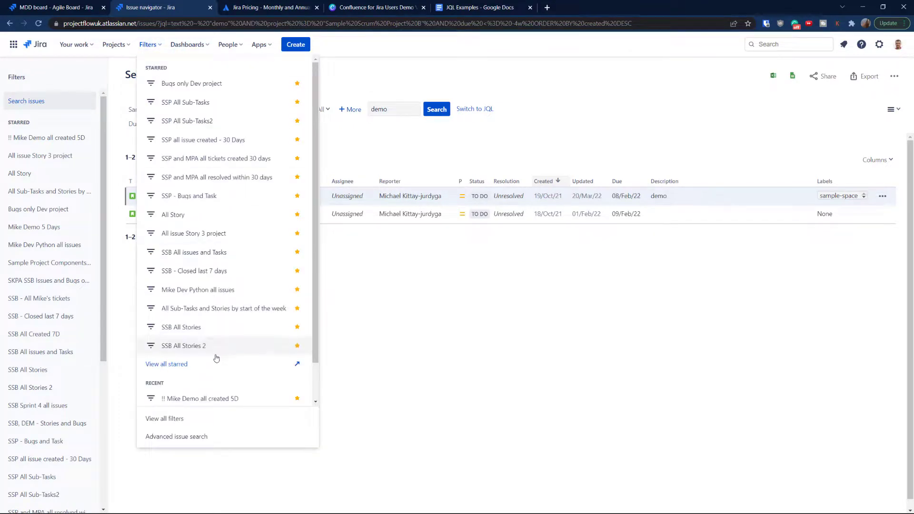
click(179, 439)
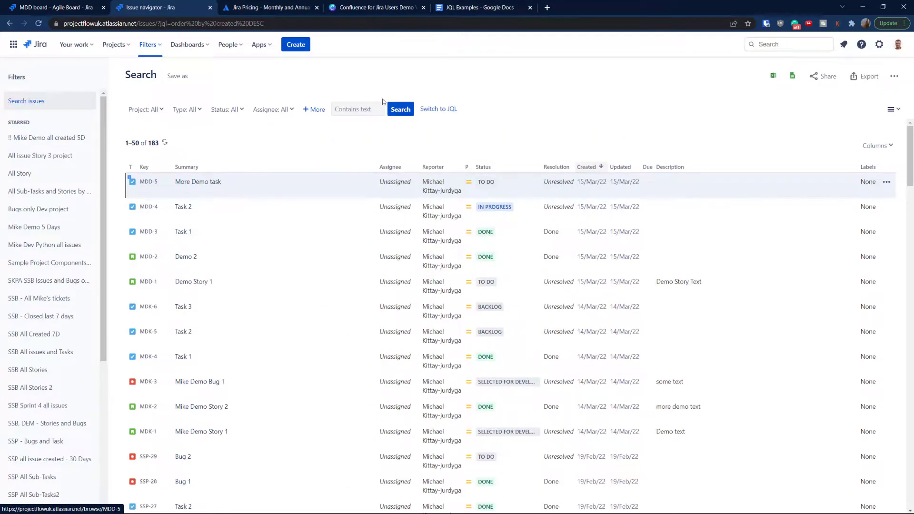
click(150, 111)
click(133, 168)
click(134, 184)
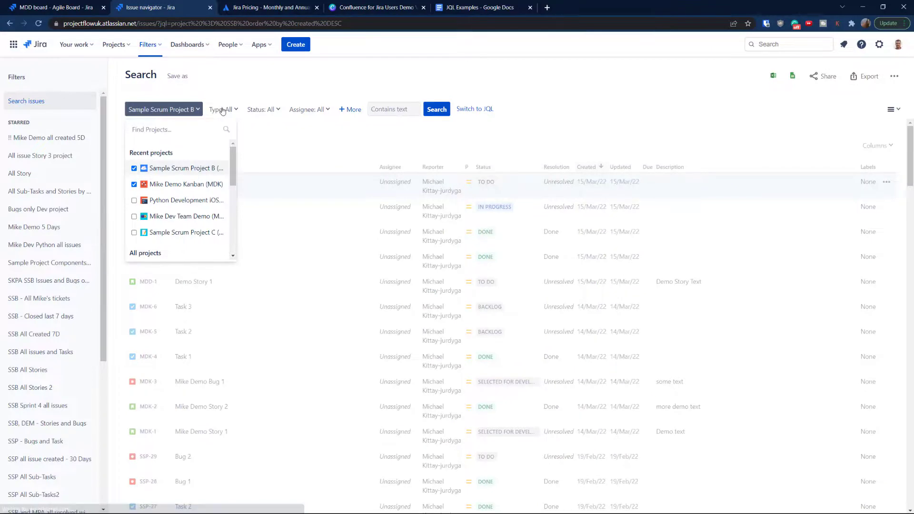
click(650, 86)
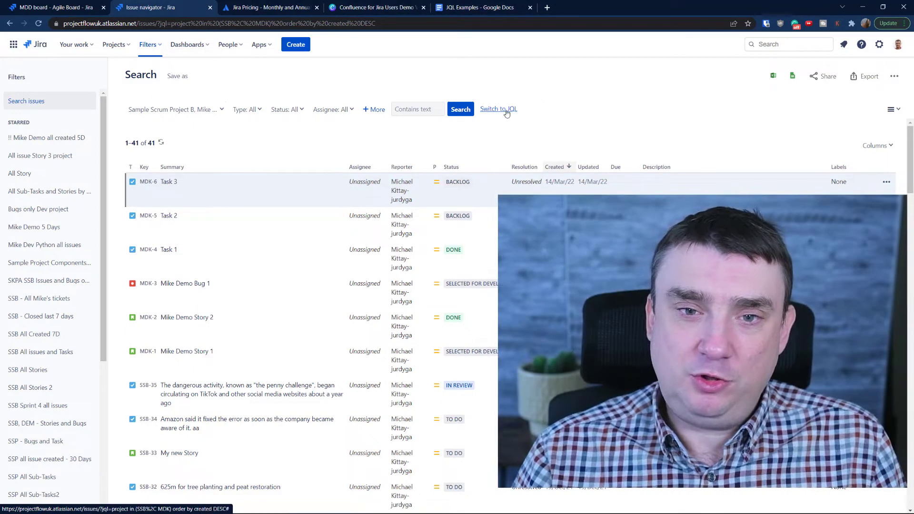
click(507, 112)
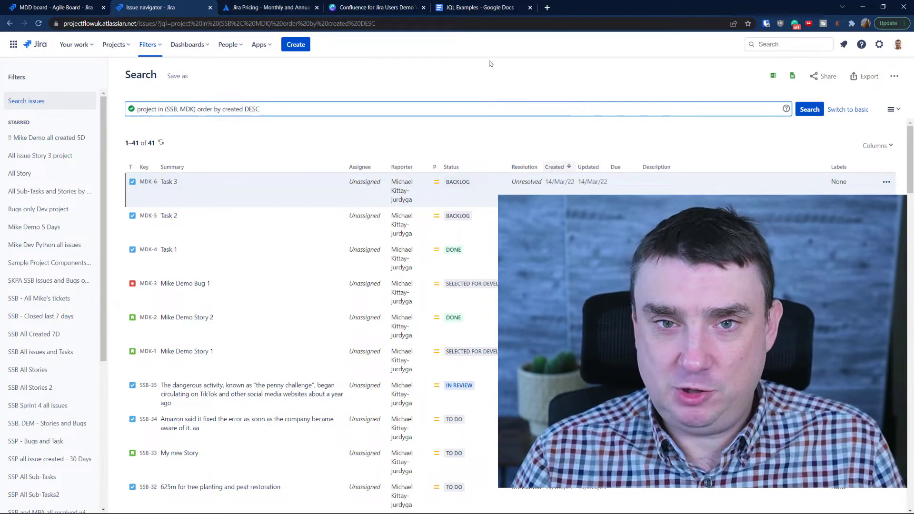
Step: Switch to the JQL Examples Google Doc and scroll to the IN operator examples
click(469, 9)
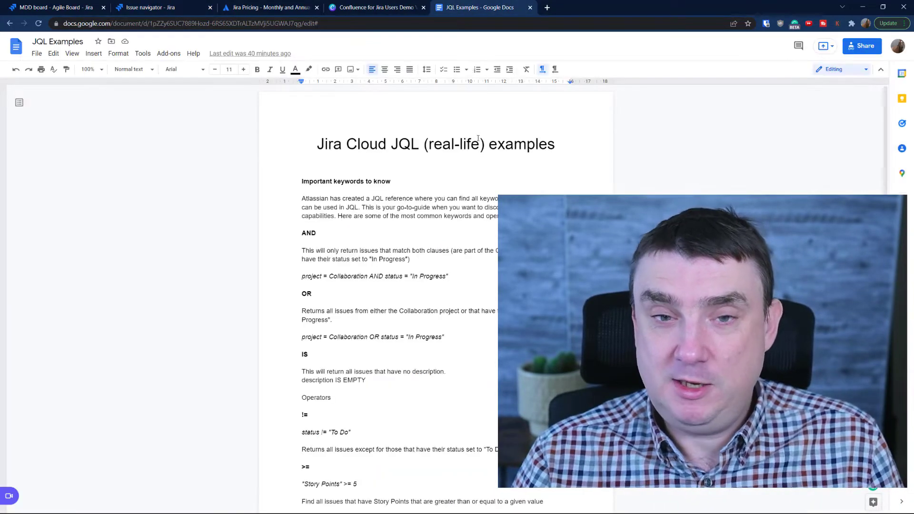
scroll(462, 175, down, 3)
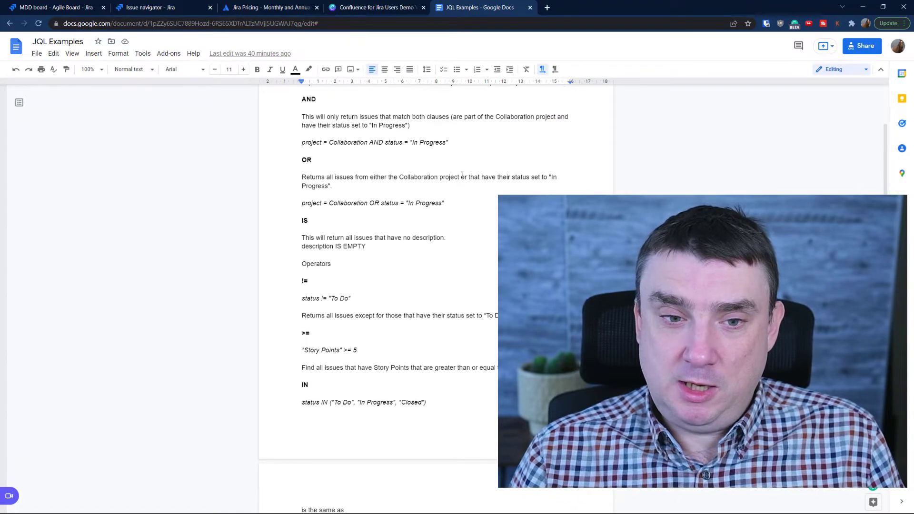
scroll(460, 175, up, 3)
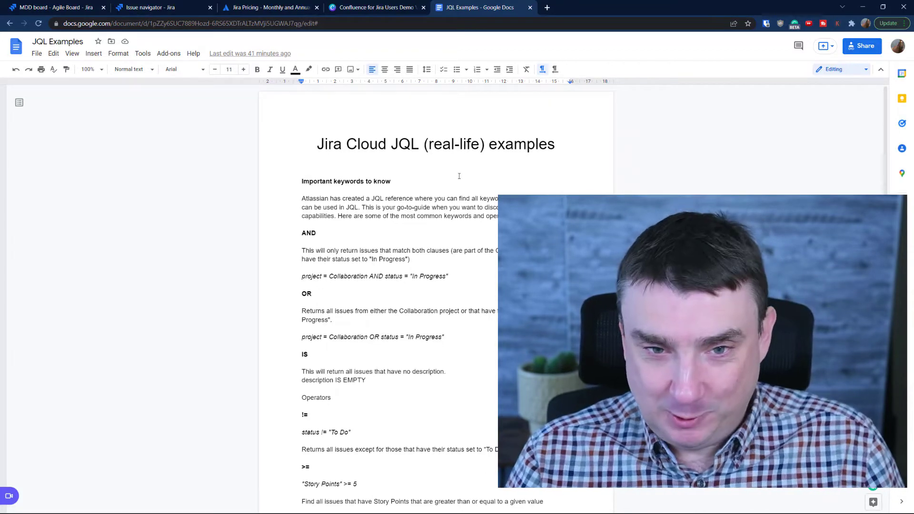
scroll(459, 176, down, 4)
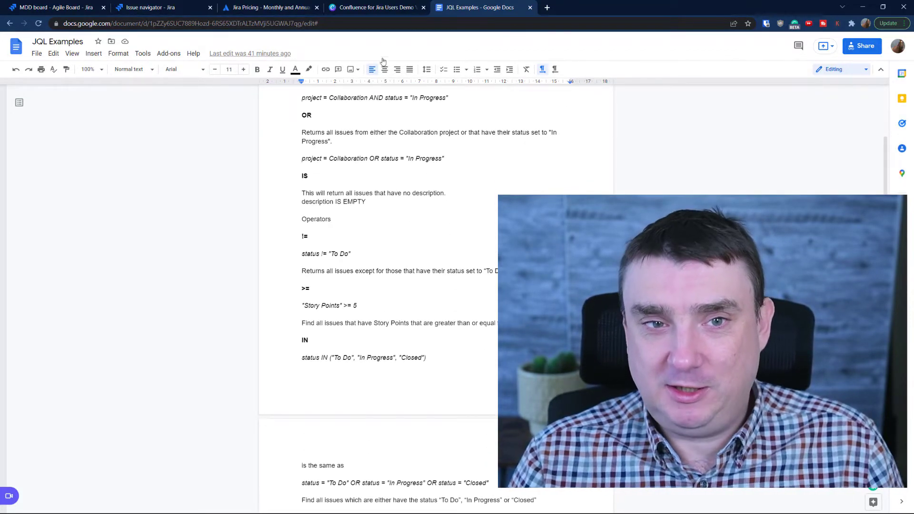